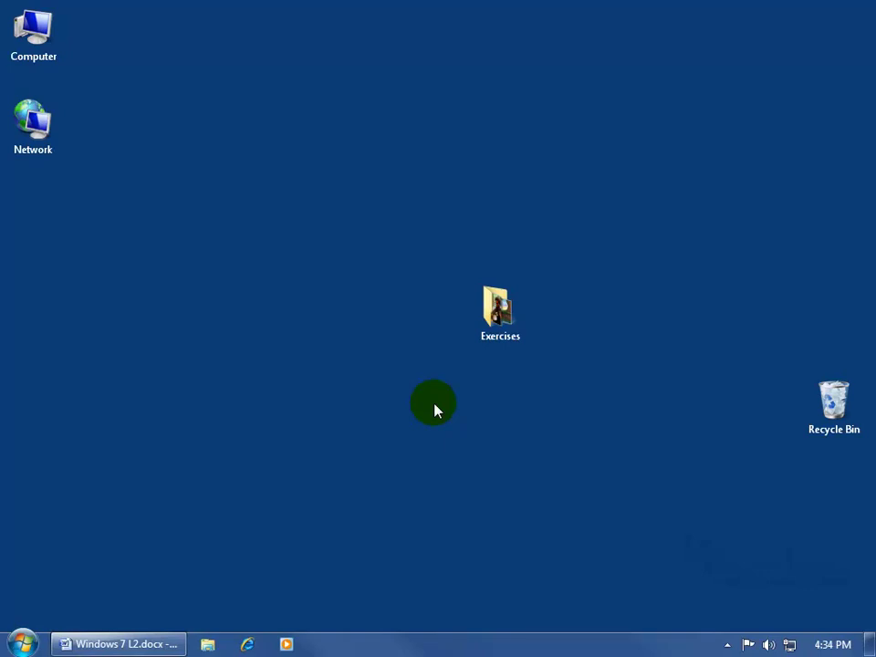
- View the network sharing properties of the Exercises folder on the desktop and close them without changes
right_click(490, 317)
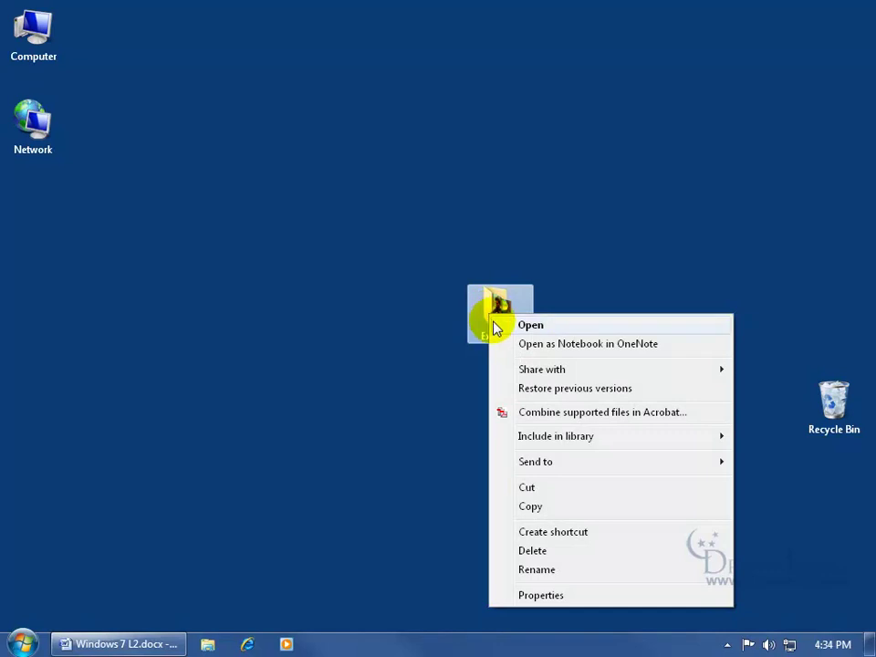
mouse_move(524, 368)
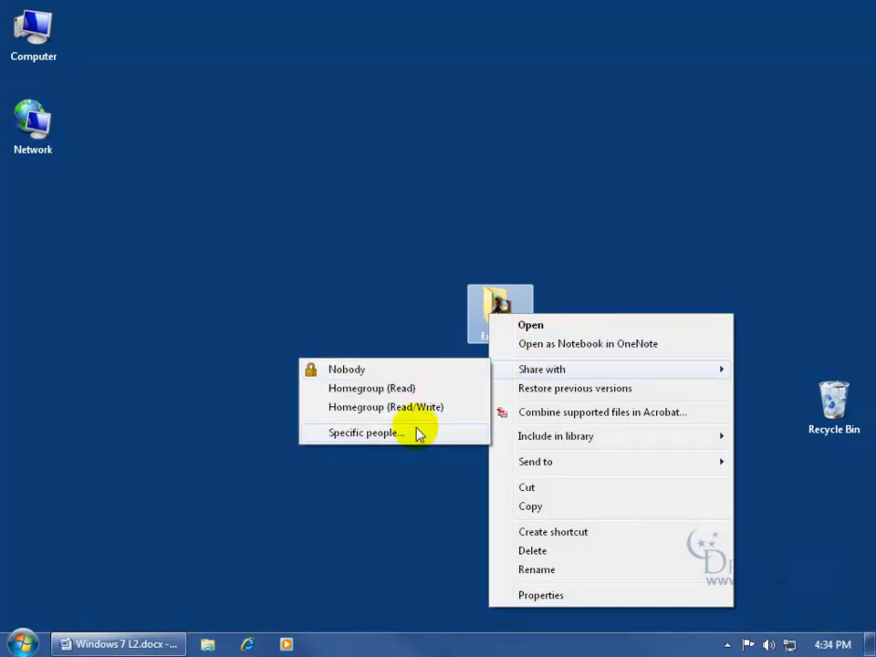
click(561, 596)
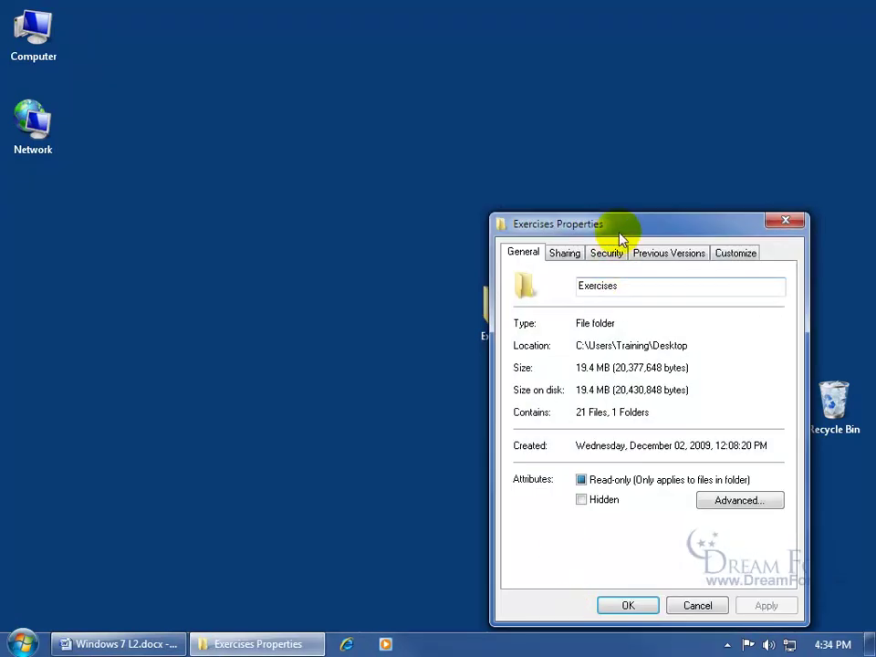
drag(618, 227, 493, 212)
click(440, 233)
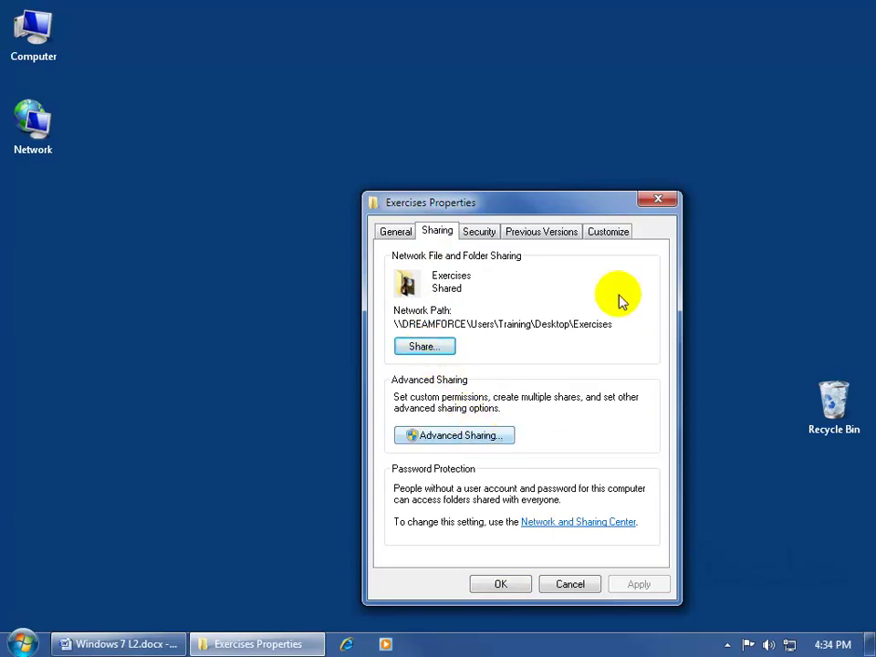
click(659, 199)
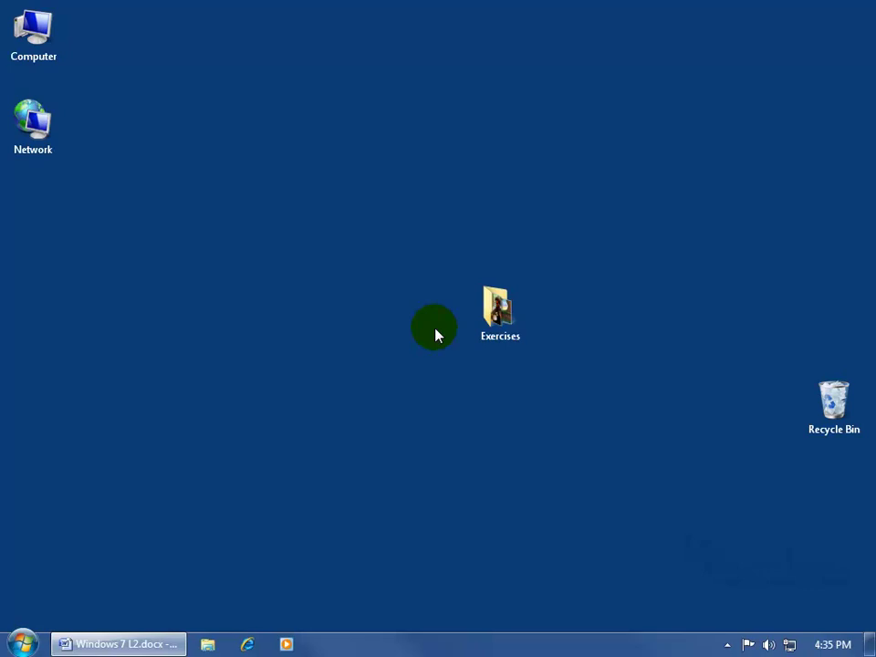
- Open the Network and Sharing Center from the Control Panel
click(22, 642)
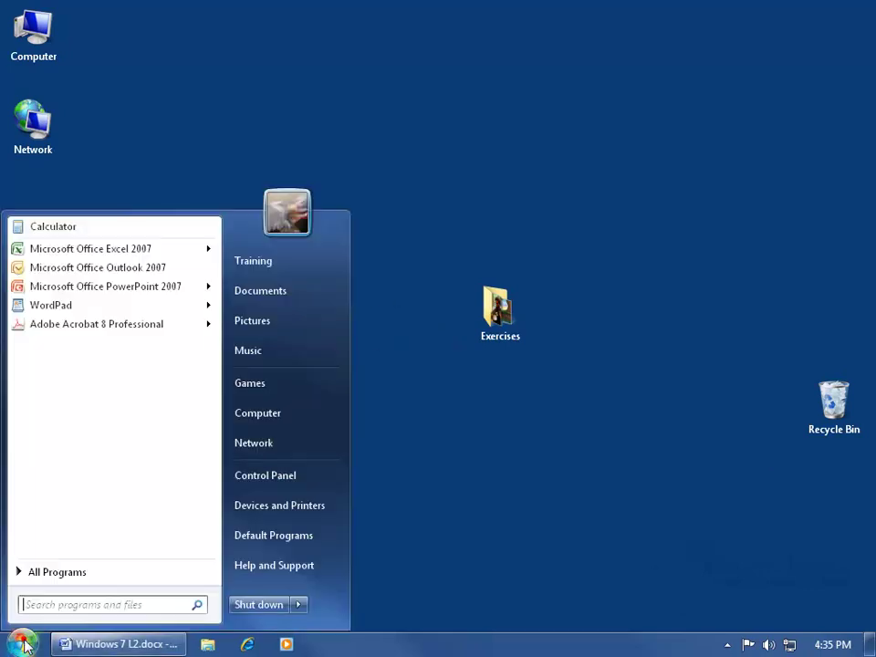
click(254, 489)
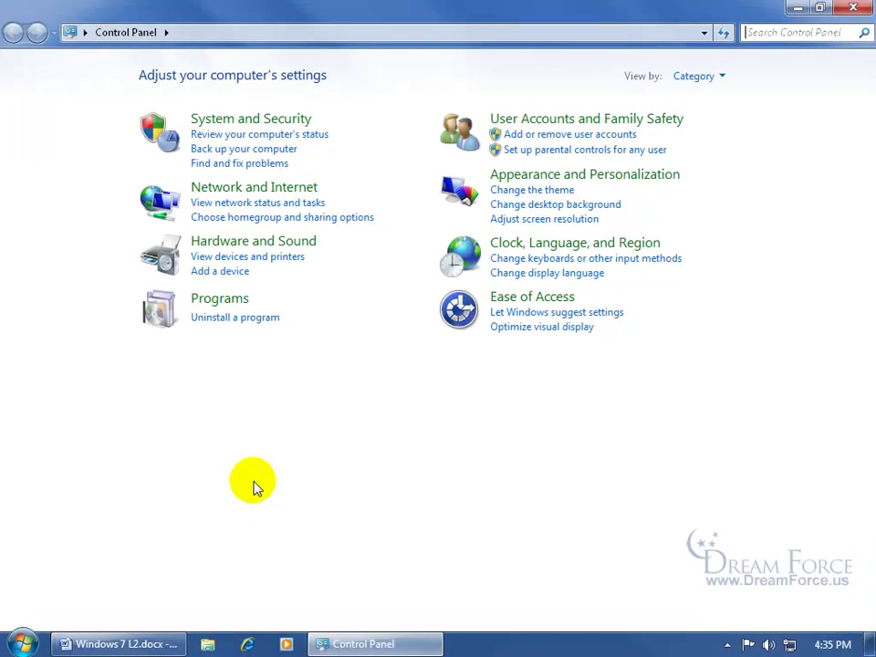
click(281, 206)
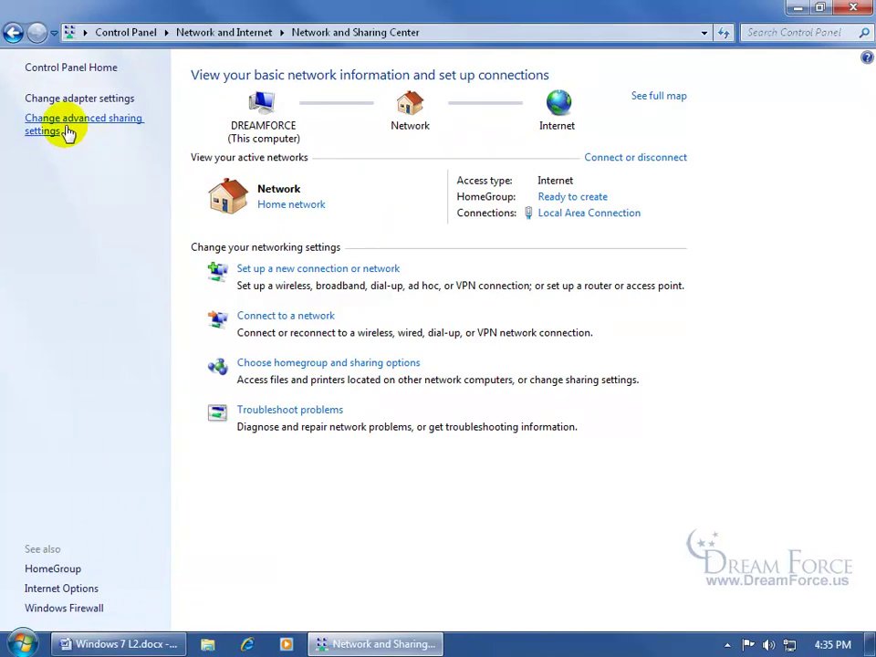
- Look at the advanced sharing settings page, return, and check the location choices for the active network without changing them
click(66, 130)
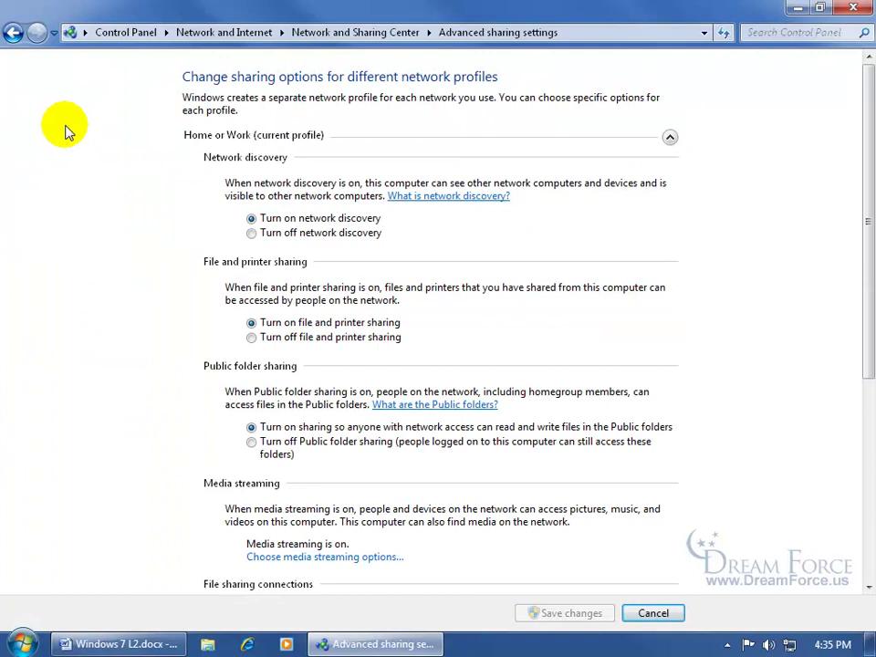
click(13, 33)
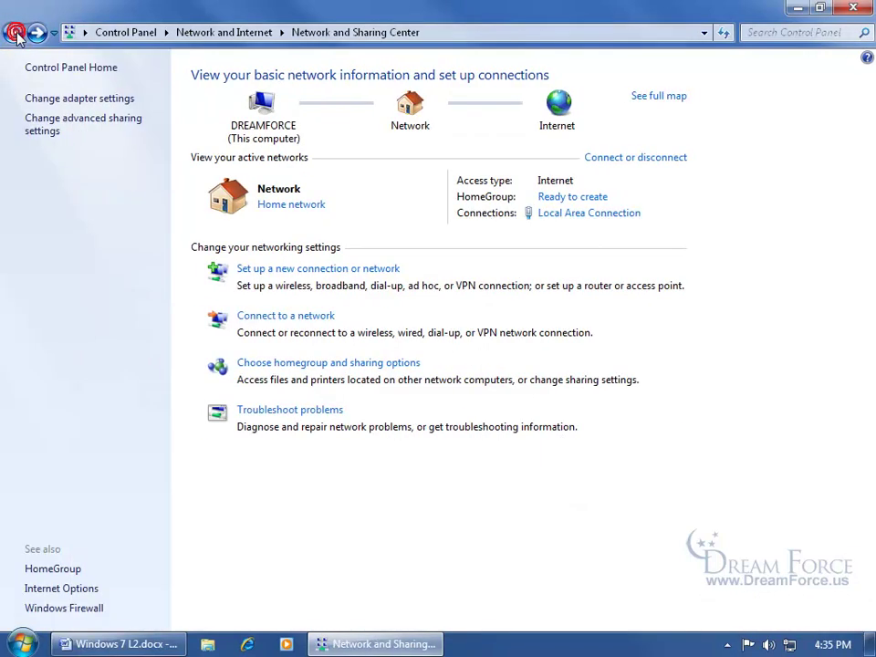
click(290, 206)
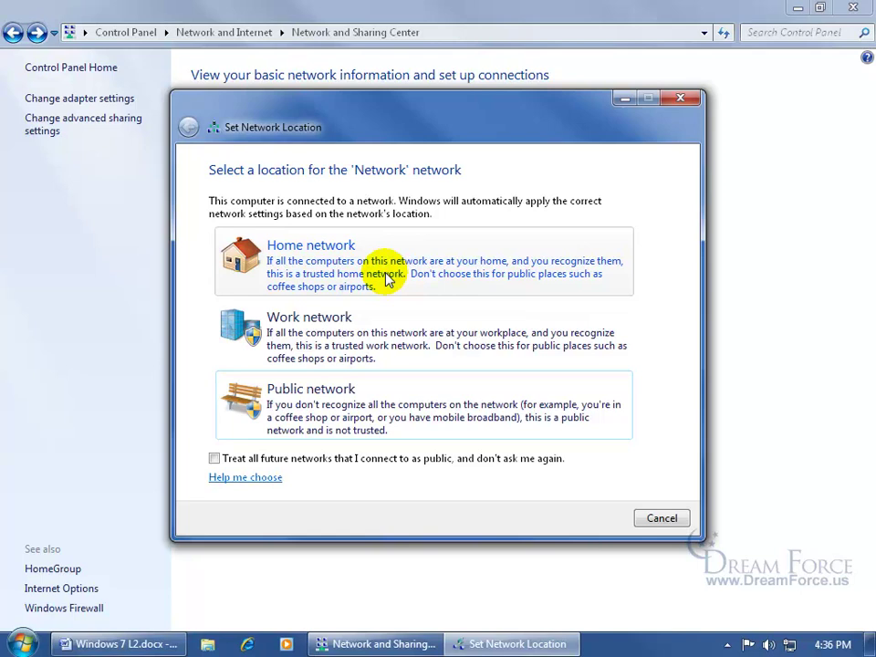
click(678, 99)
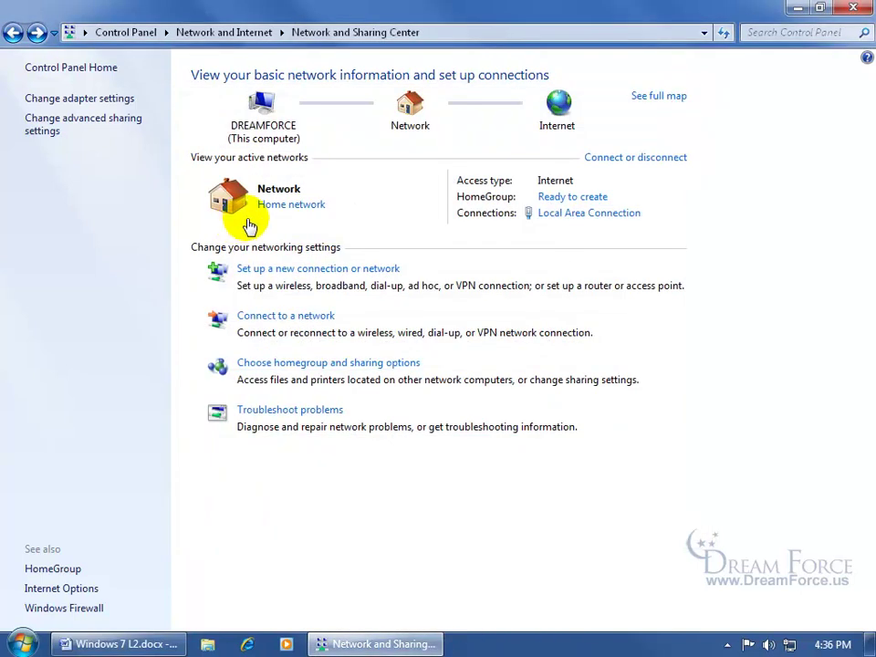
- Open the advanced sharing settings, review the Public profile's options, and expand the Home or Work profile
click(76, 127)
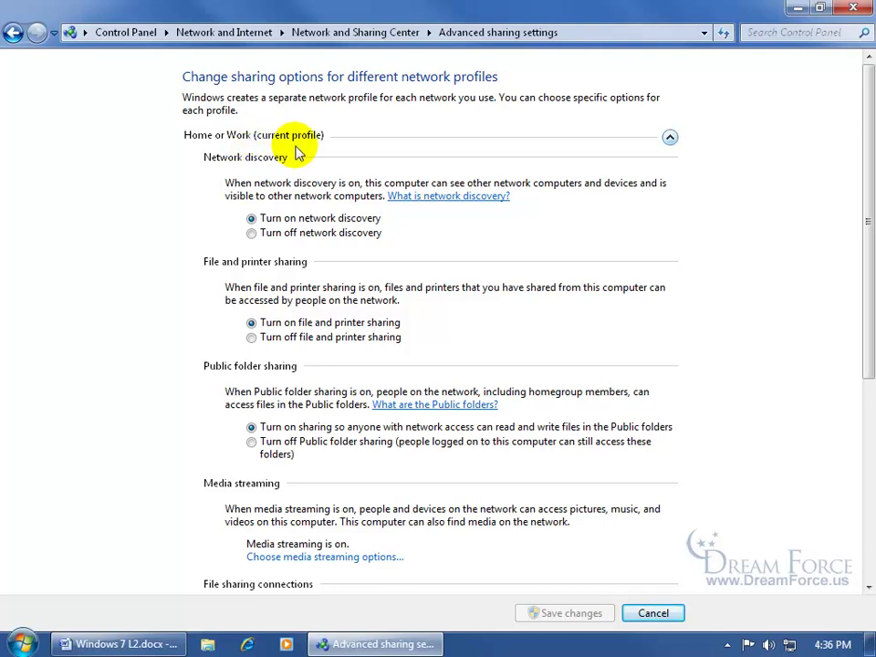
click(670, 137)
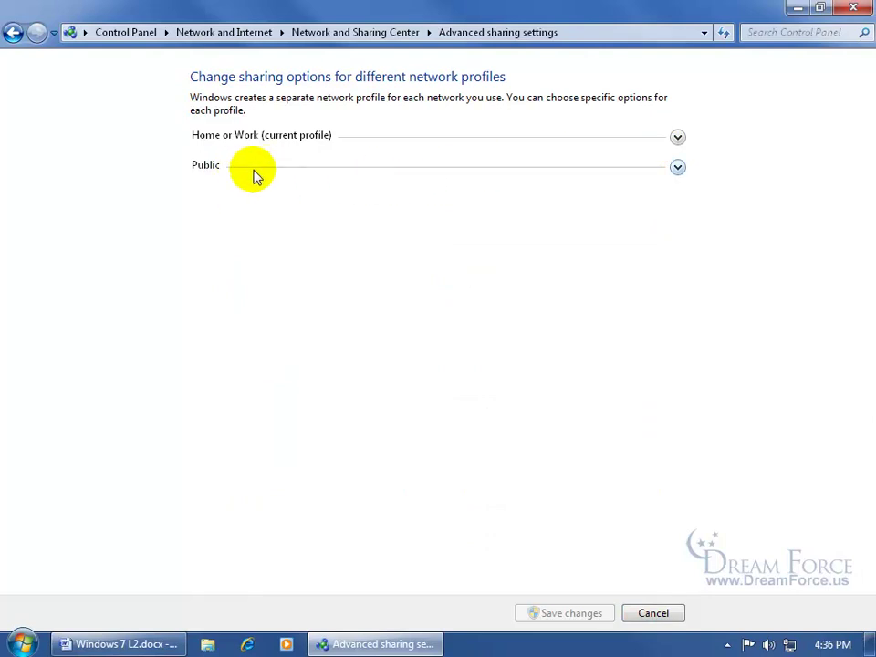
click(678, 169)
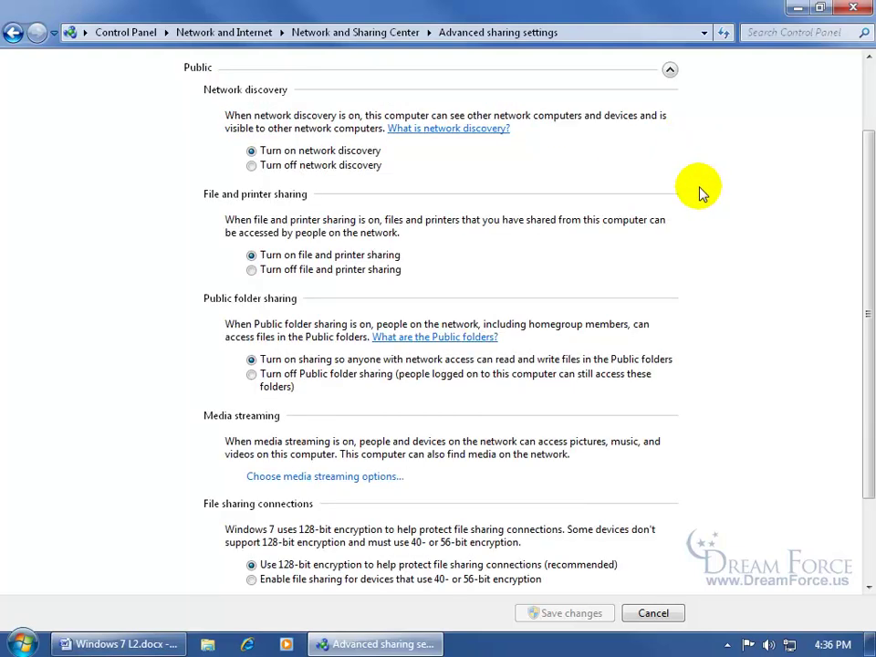
click(671, 70)
click(677, 137)
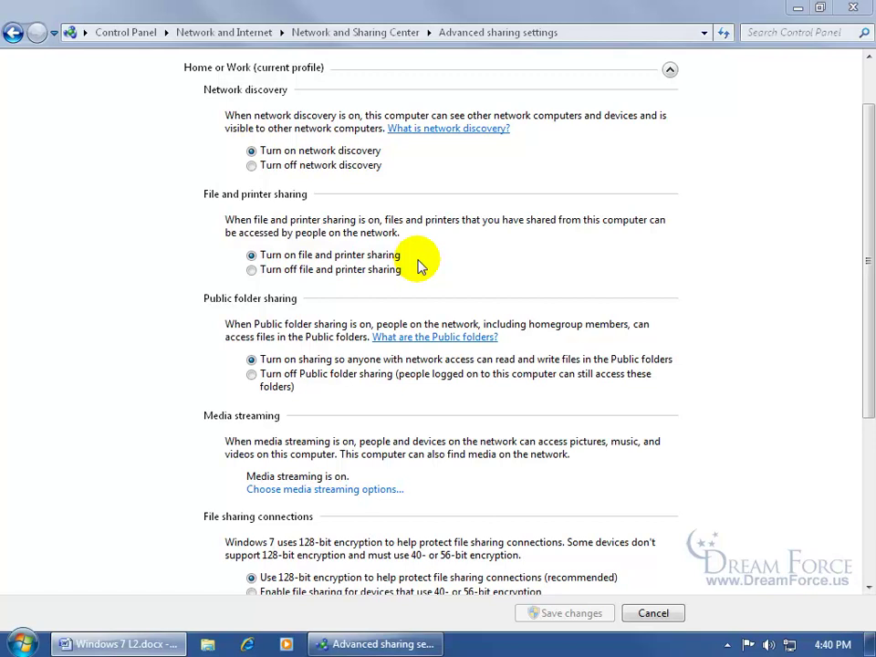
- Check the sharing options in the HP LaserJet 2300 Series PCL 5 printer properties and close them without changes
click(21, 644)
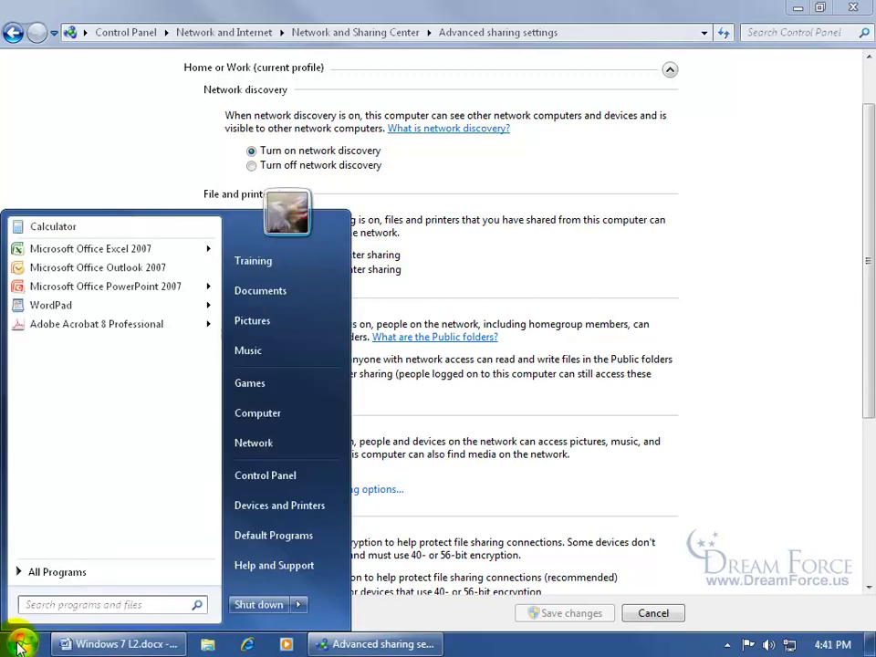
click(245, 477)
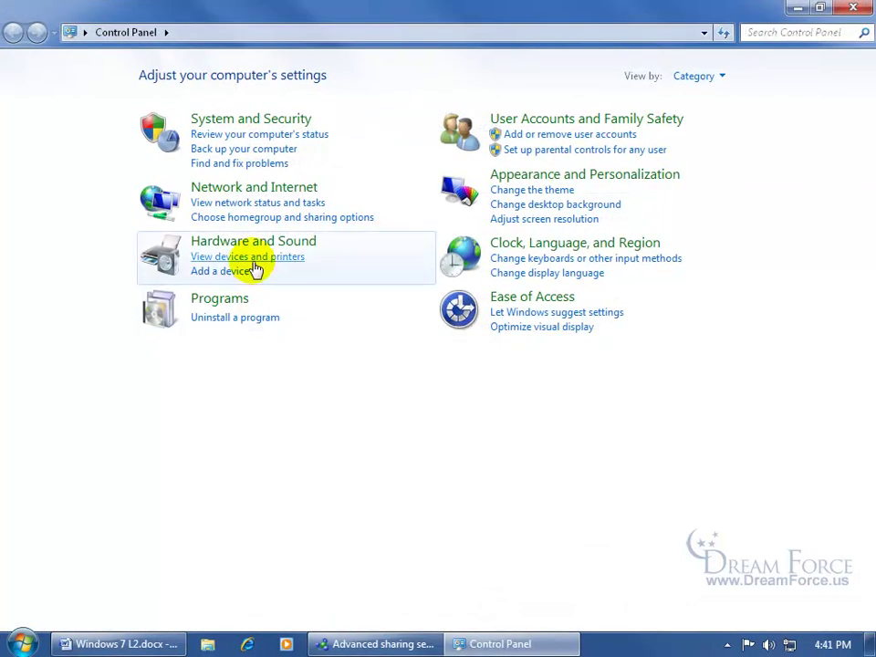
click(255, 261)
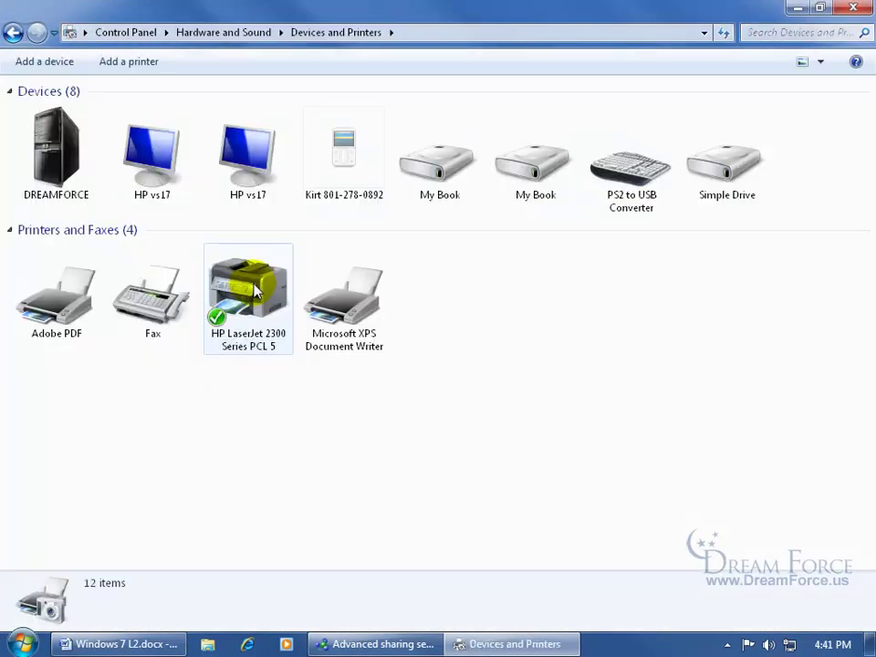
right_click(245, 301)
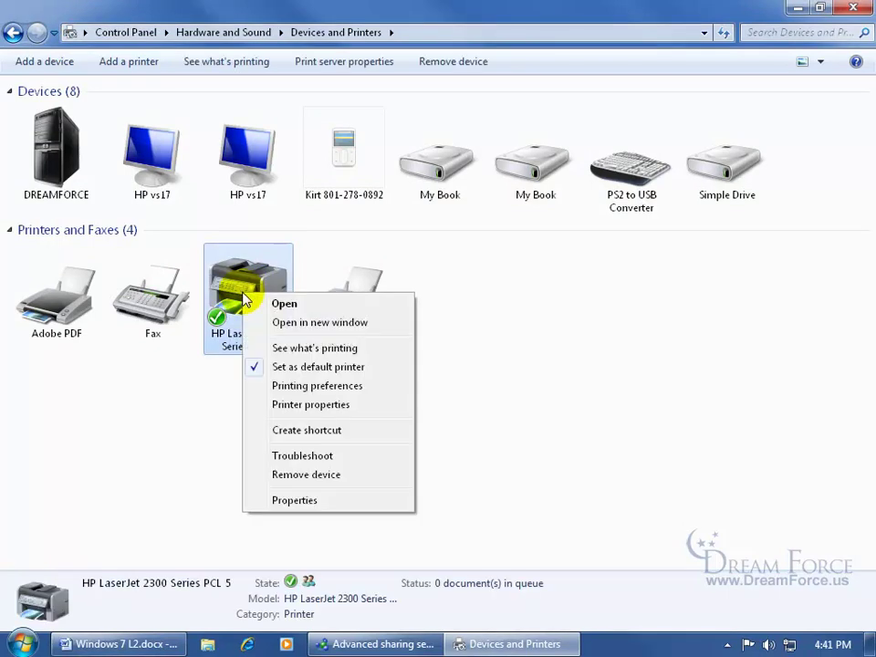
click(288, 409)
click(399, 228)
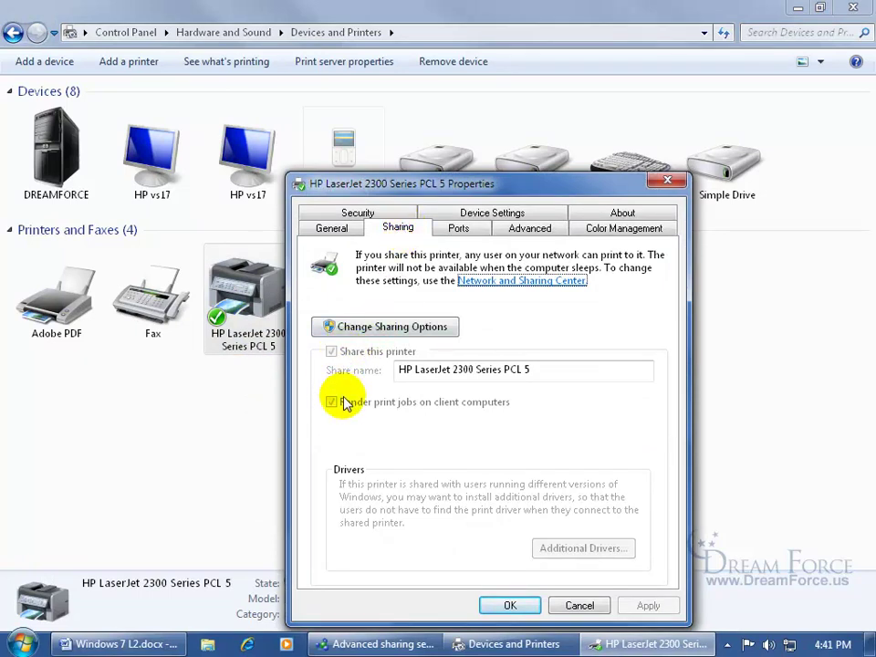
click(397, 331)
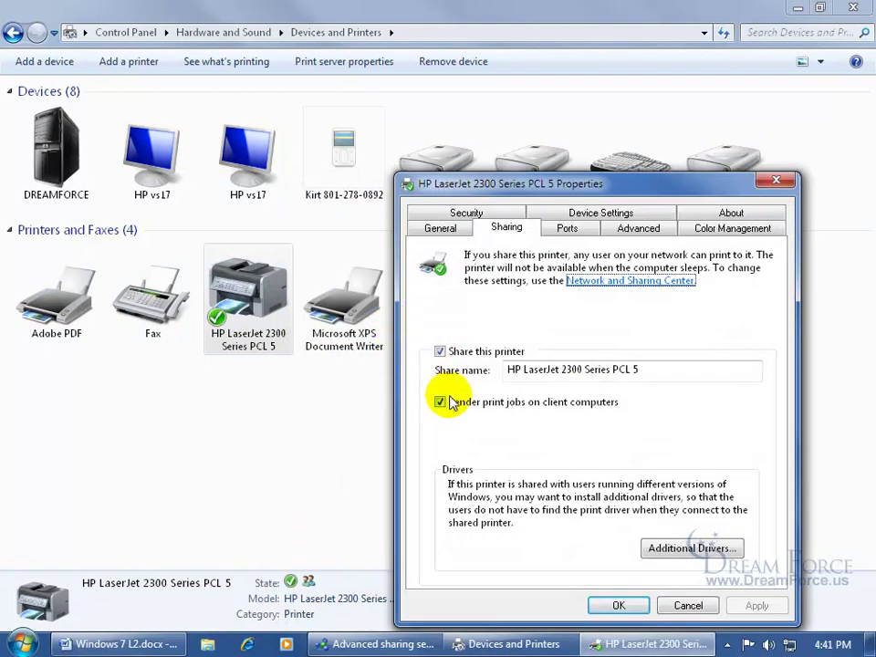
click(678, 606)
click(853, 7)
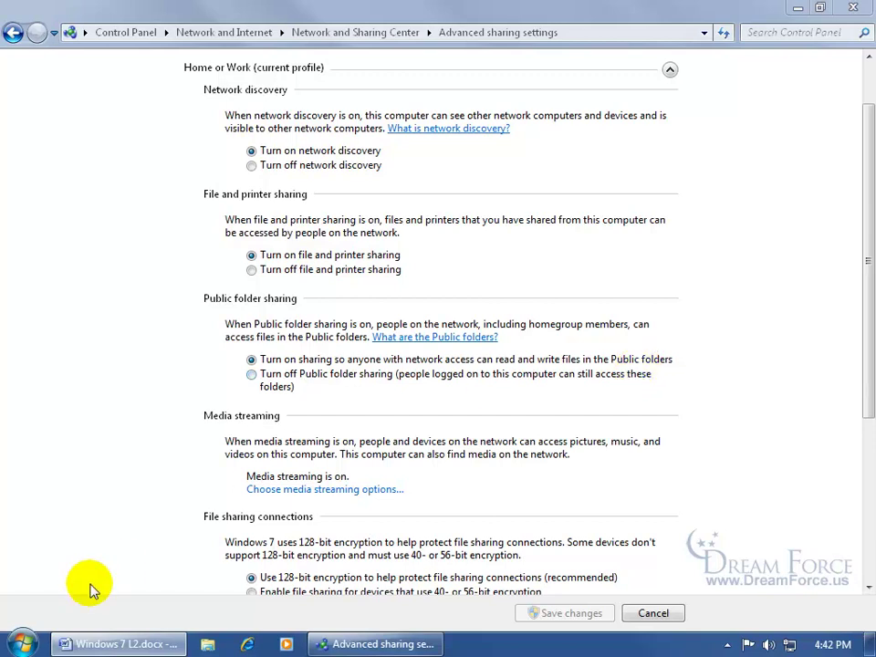
- Browse drive C: to the Public user folder, look inside Public Music, and close the file window
click(21, 644)
click(271, 414)
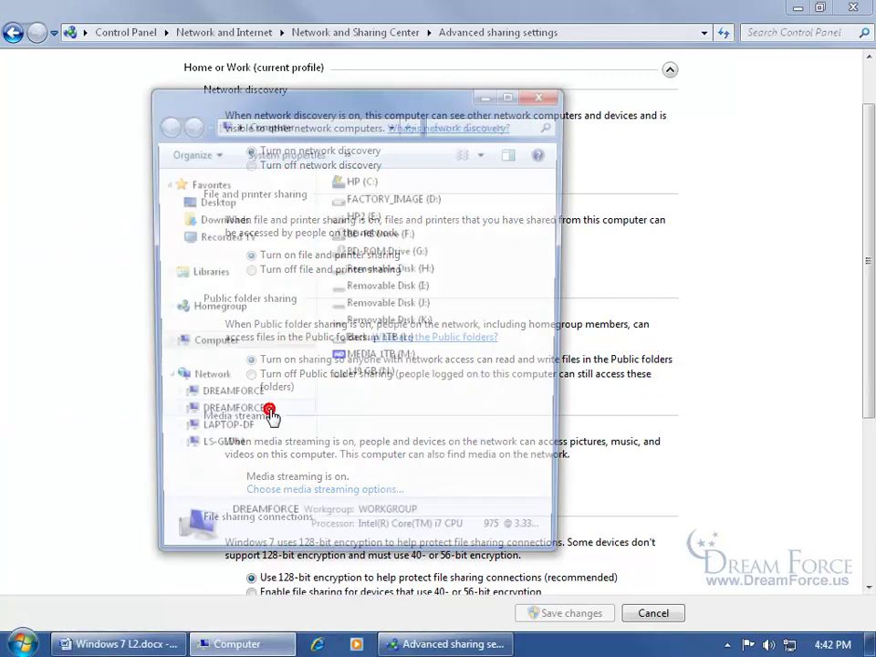
double_click(364, 182)
double_click(356, 325)
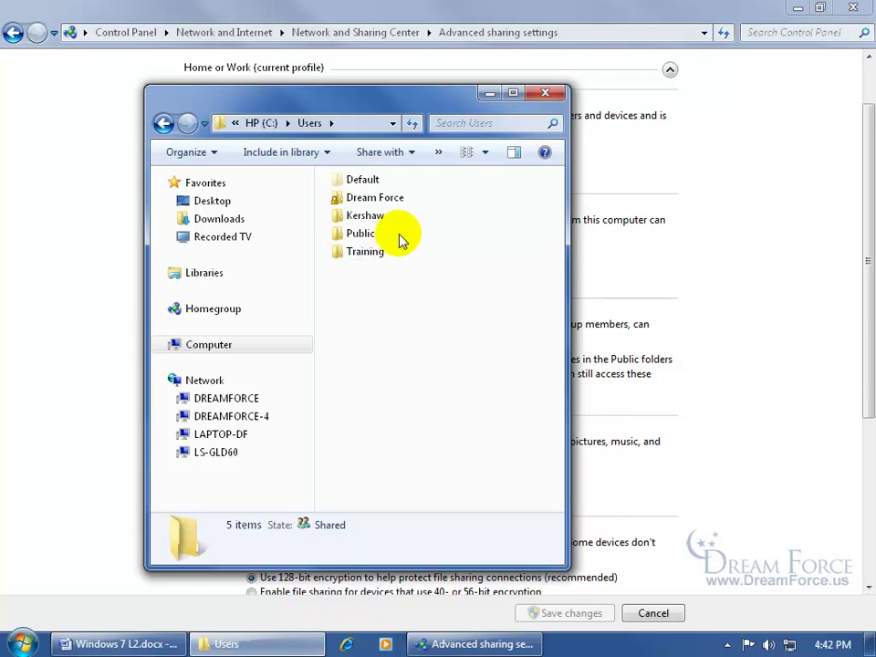
double_click(362, 236)
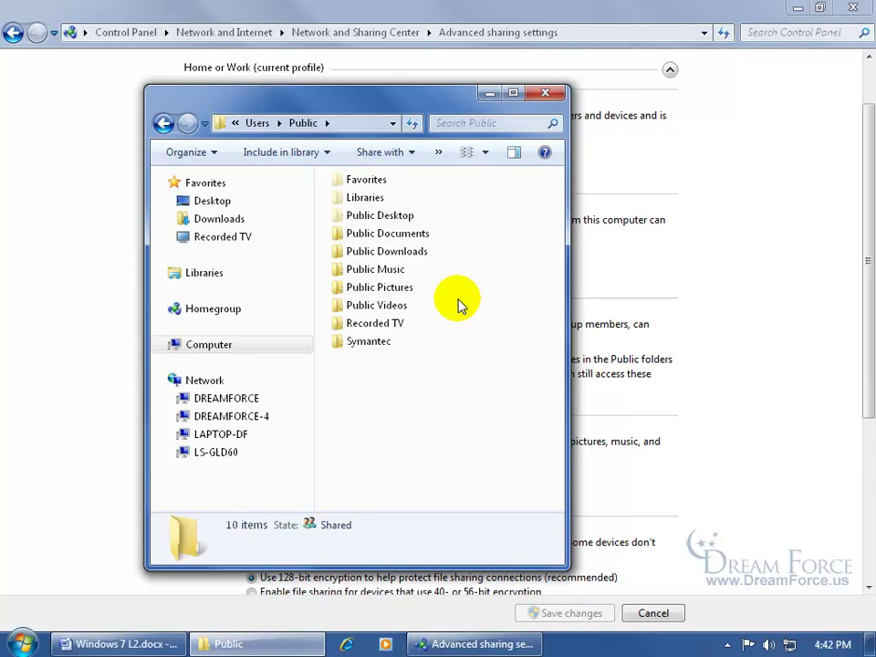
double_click(380, 271)
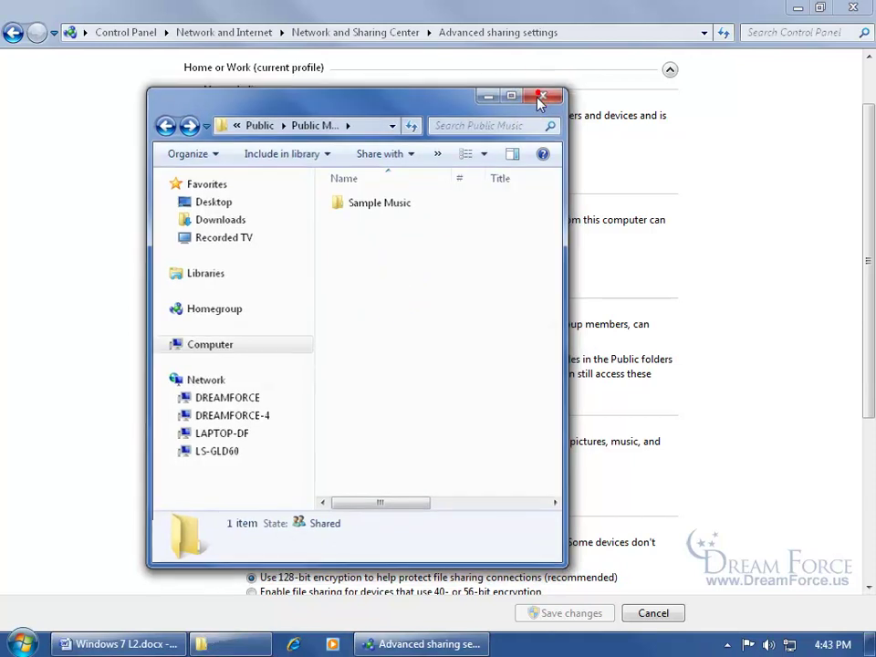
click(545, 93)
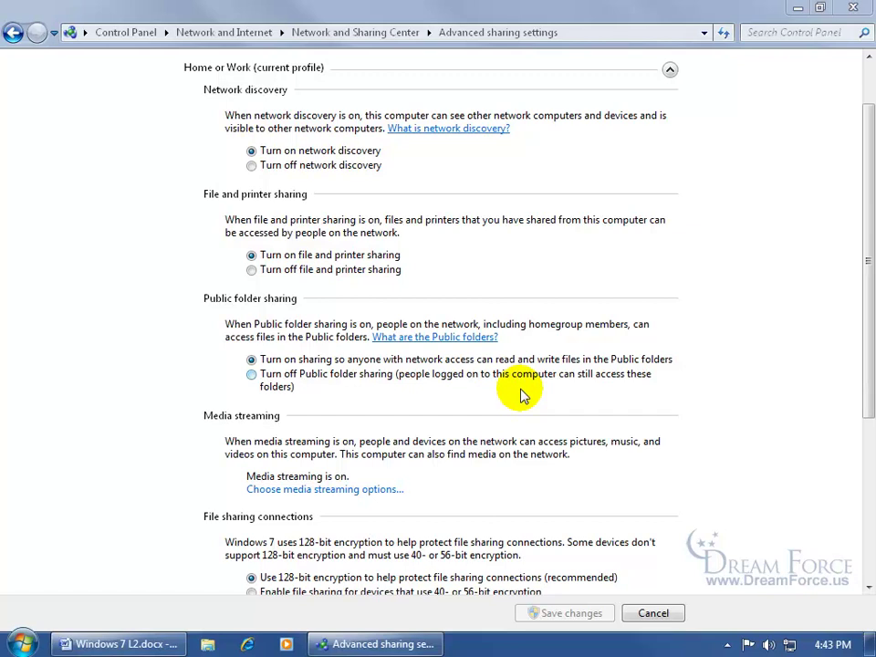
- In the media streaming options, show devices on all networks, block all of them, and confirm
drag(864, 343, 868, 505)
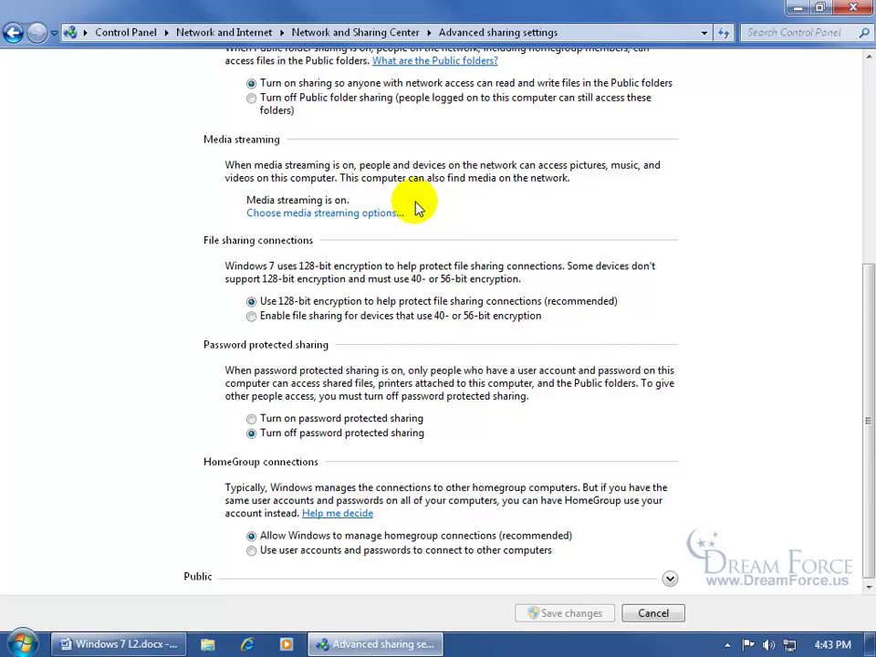
click(349, 214)
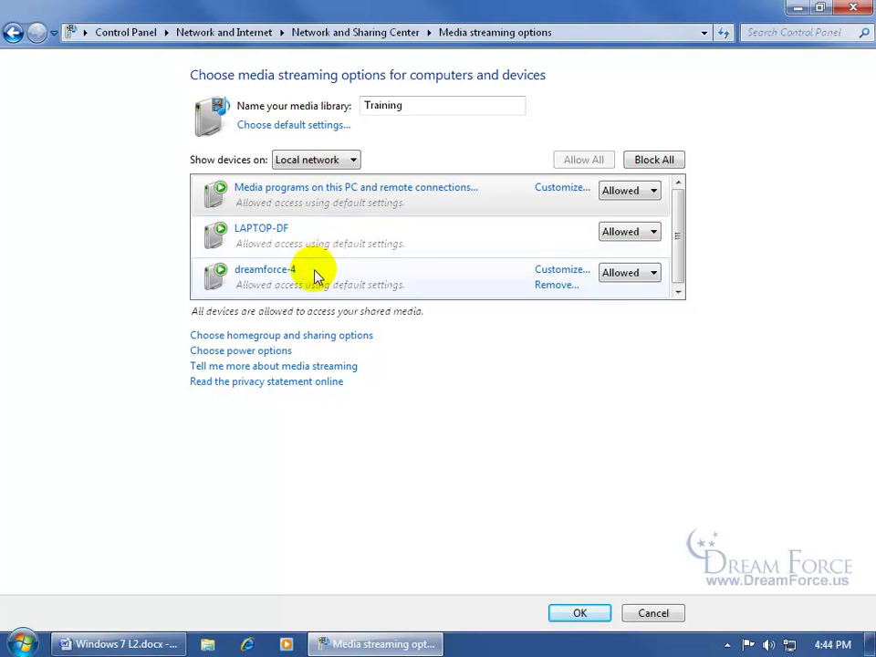
click(353, 161)
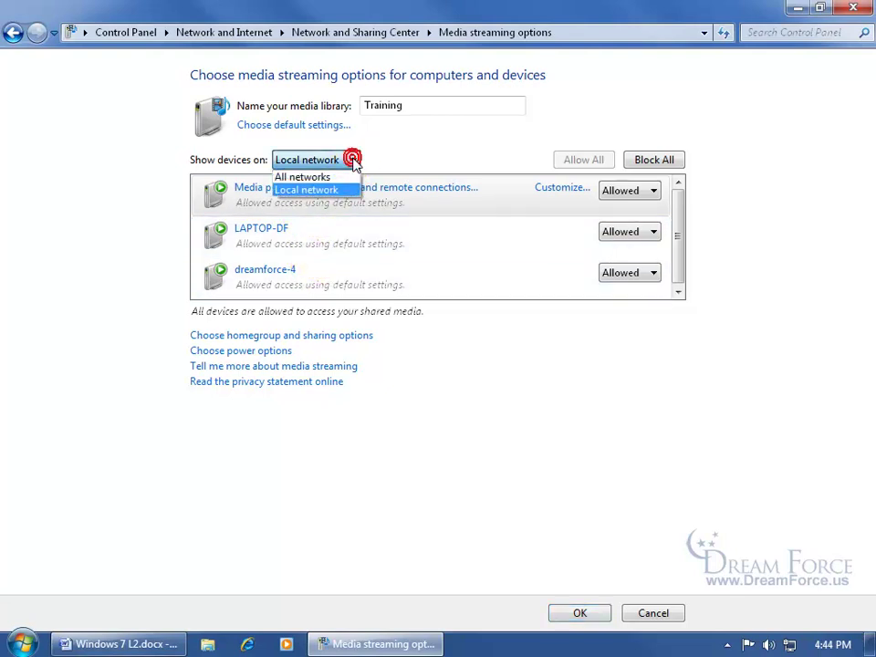
click(340, 174)
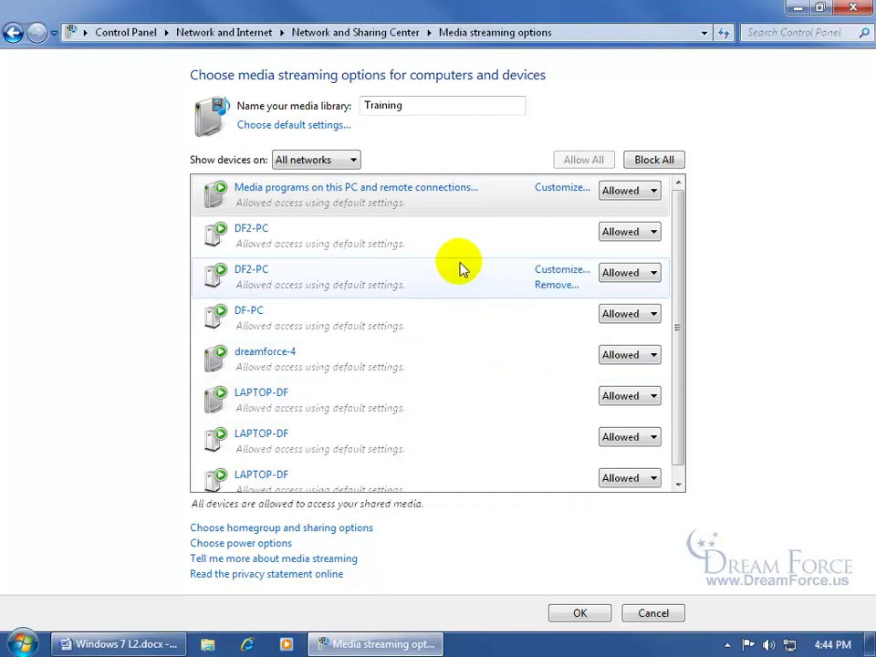
click(648, 161)
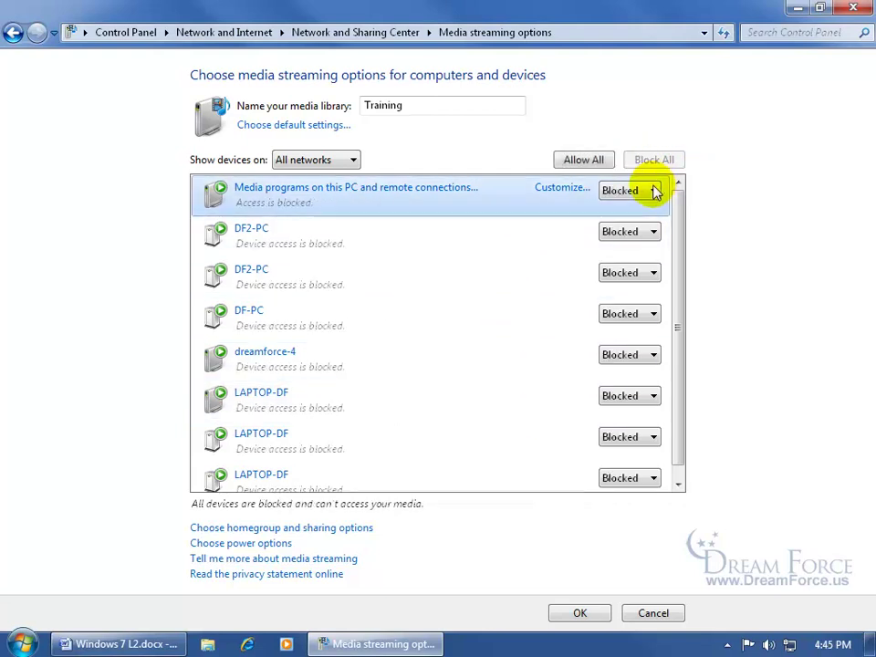
click(582, 613)
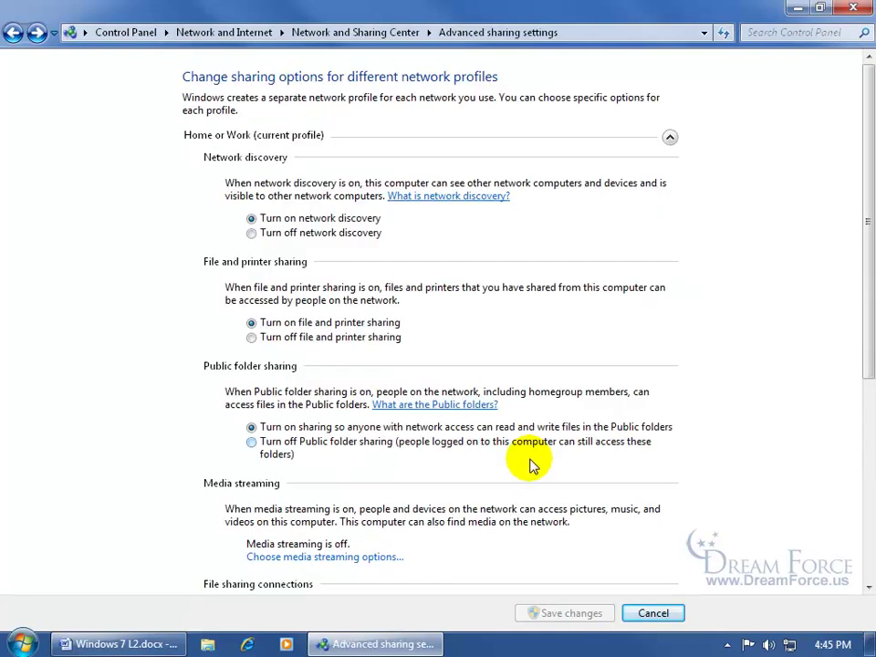
- Turn on media streaming, check the access choices for LAPTOP-DF without changing them, and confirm the media streaming options
click(365, 559)
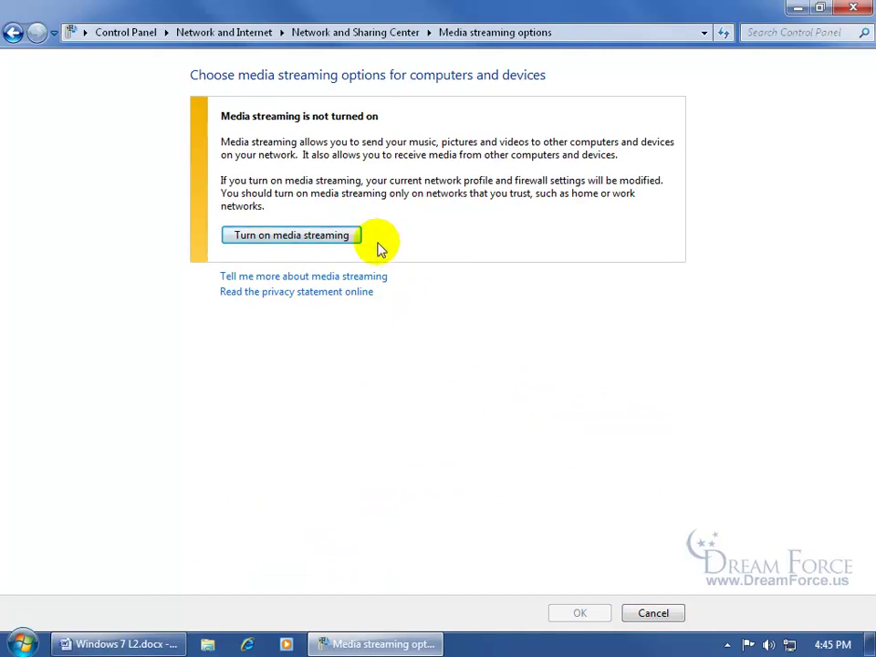
click(320, 235)
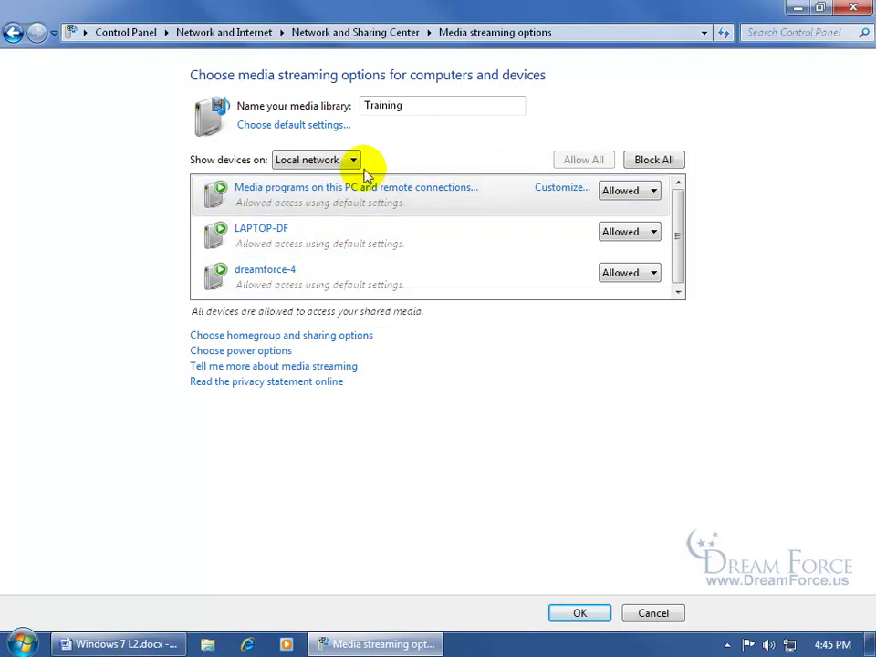
mouse_move(582, 235)
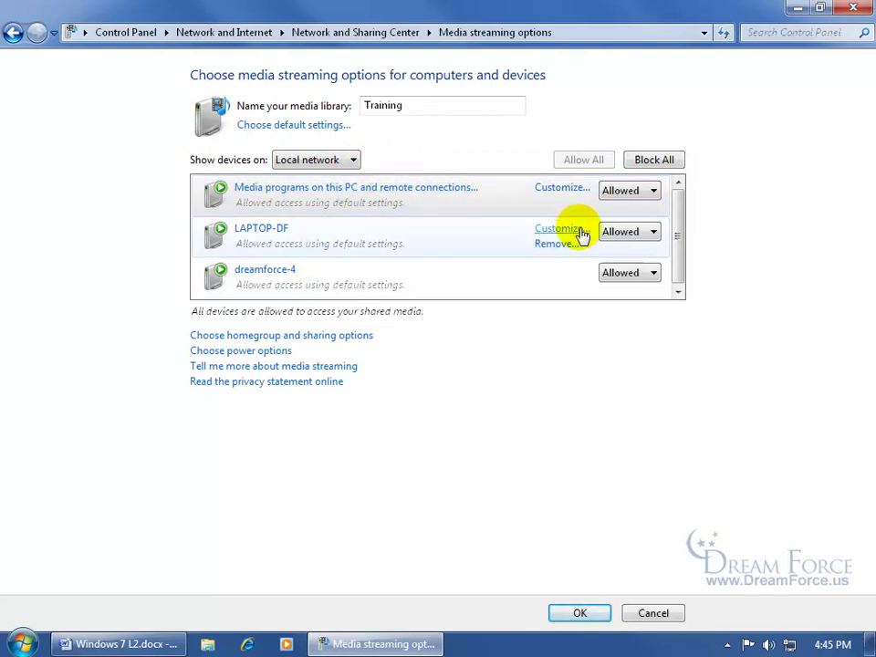
click(654, 234)
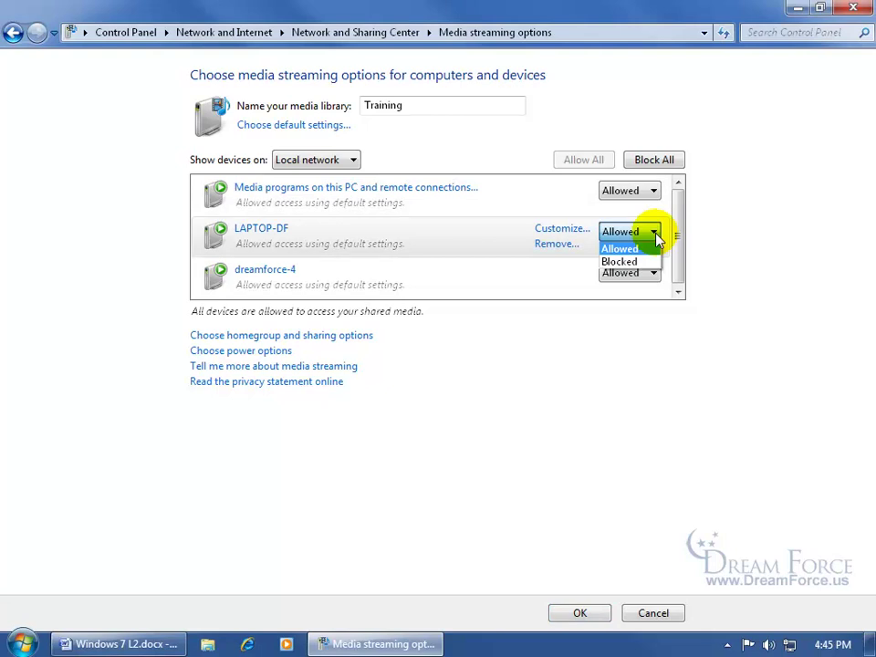
click(657, 236)
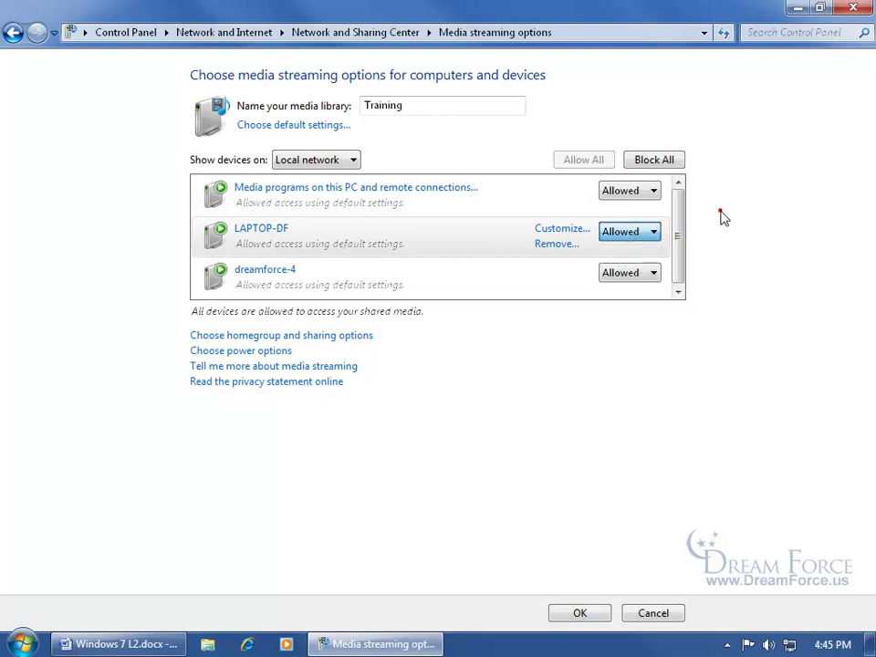
click(584, 612)
drag(869, 361, 852, 550)
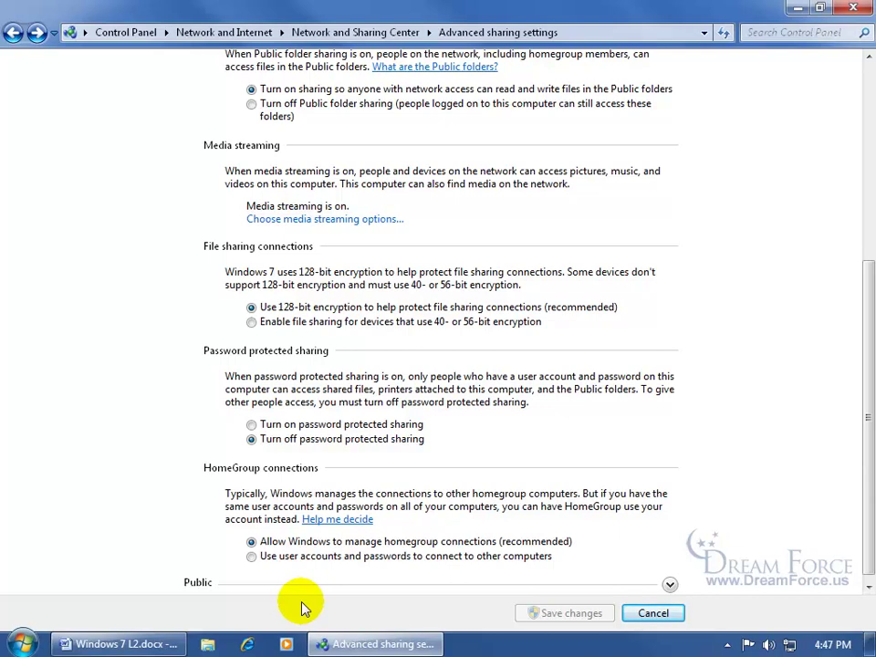
- In Windows Media Player, open the laptop-df music library, play and stop the Hopes And Fears album, and close the player
click(287, 642)
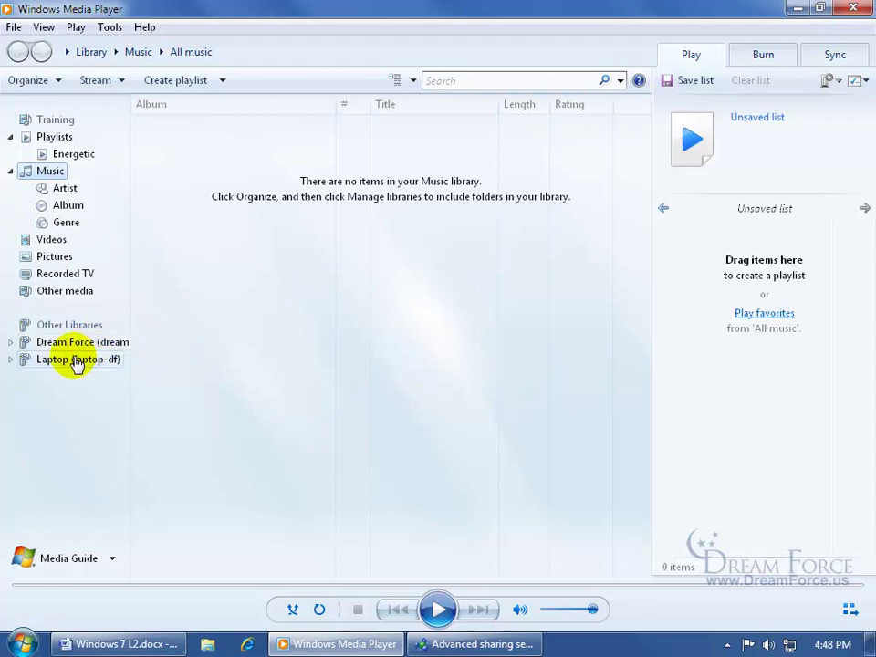
click(11, 360)
click(48, 378)
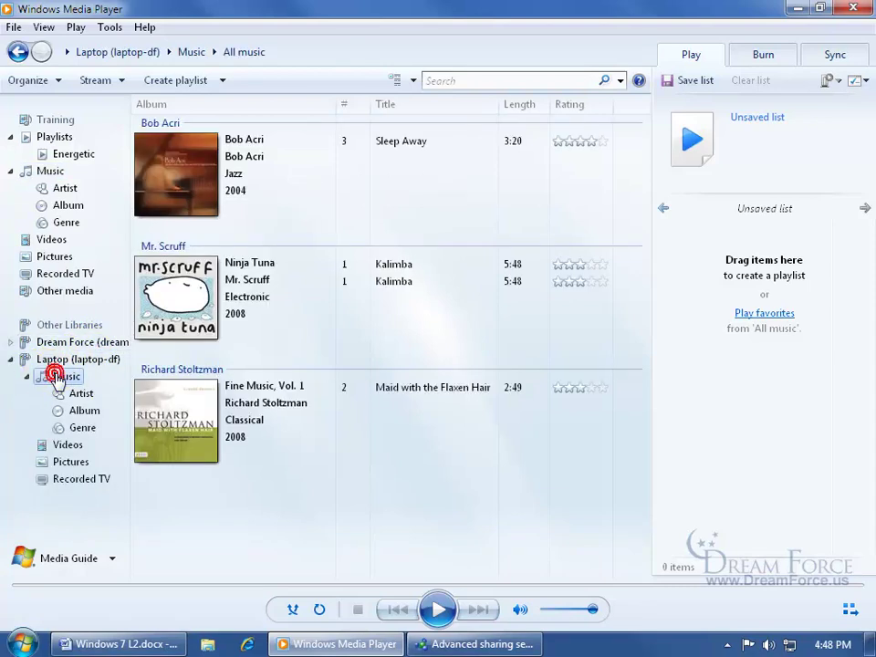
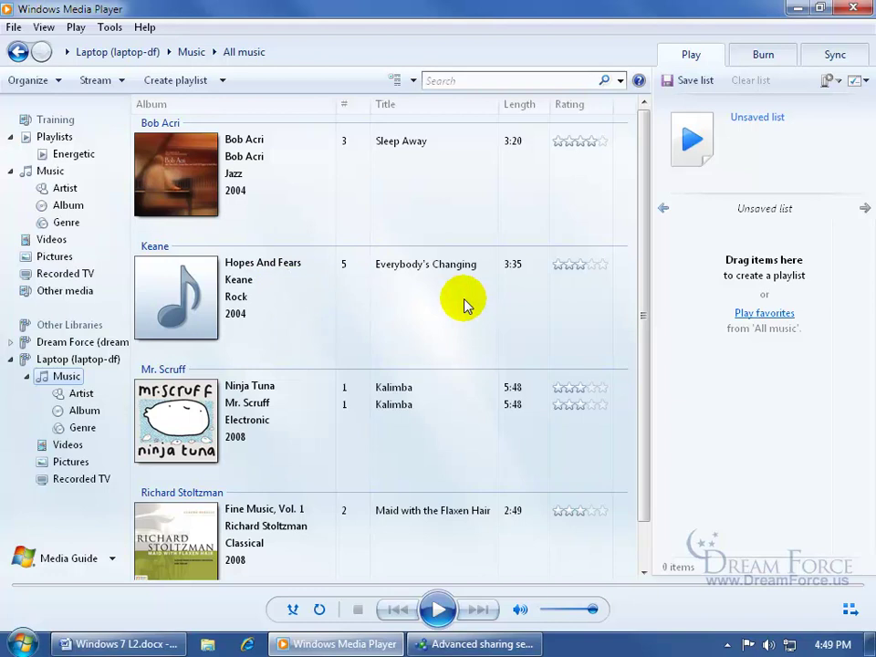
double_click(180, 292)
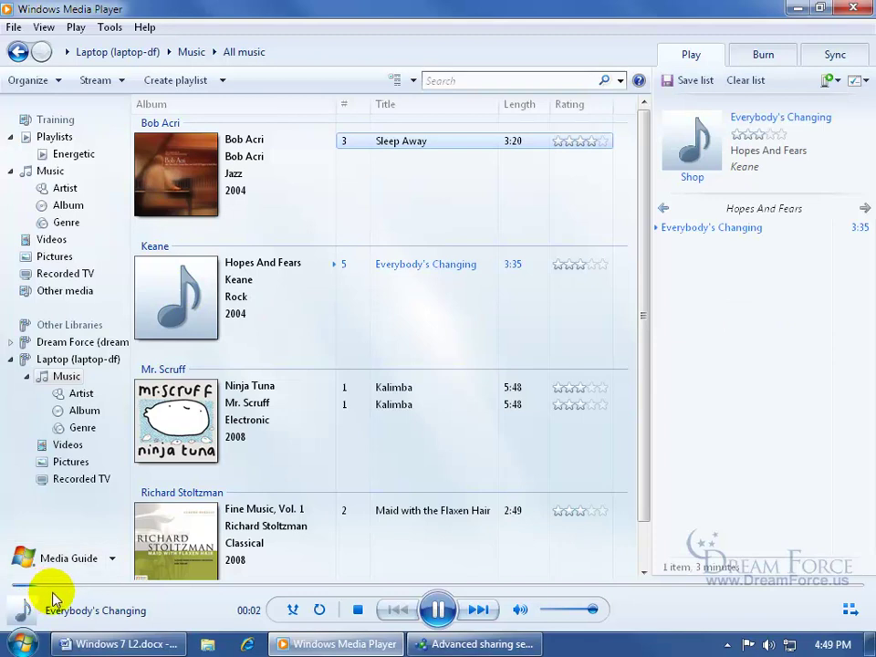
click(357, 610)
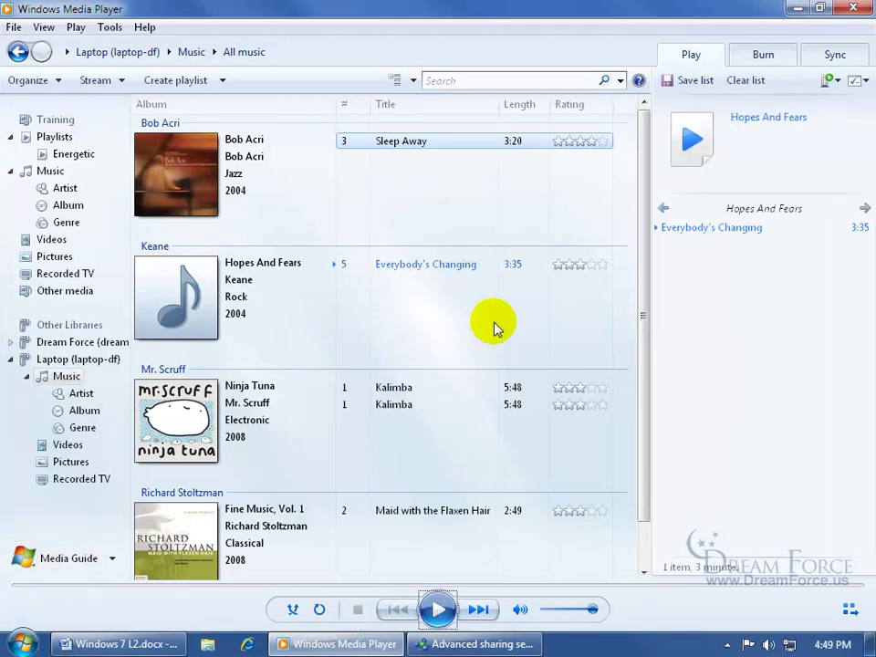
click(854, 7)
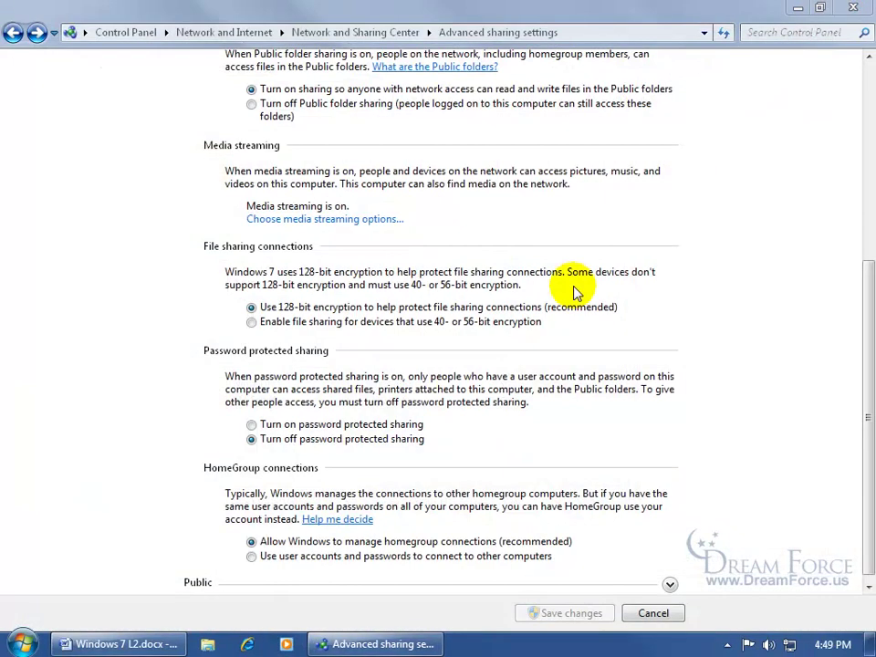
- Review the media streaming options for the local network devices and close the Control Panel window
click(337, 220)
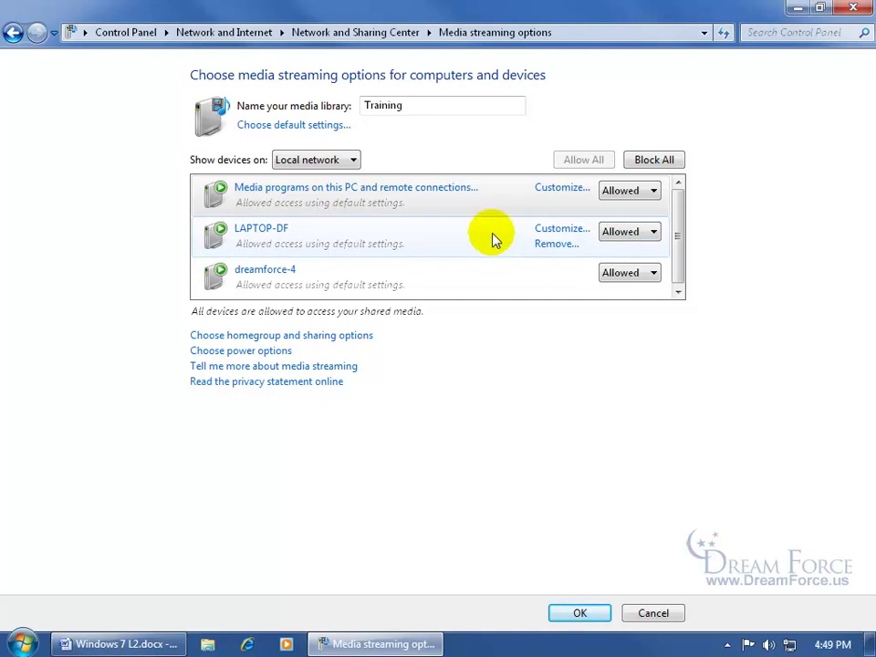
click(854, 8)
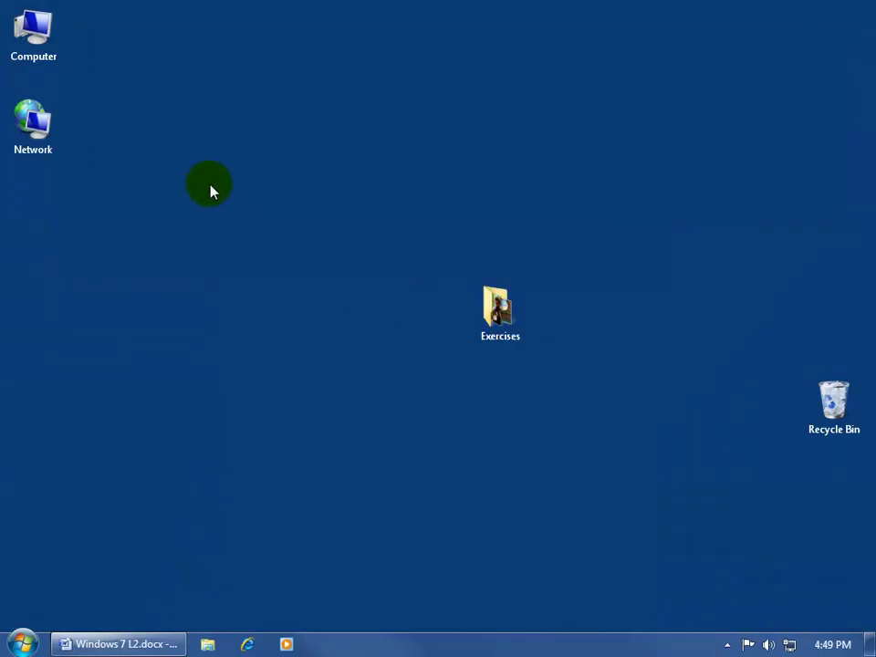
- Open the Exercises folder from the desktop and move its window clear of the Computer and Network icons
double_click(506, 319)
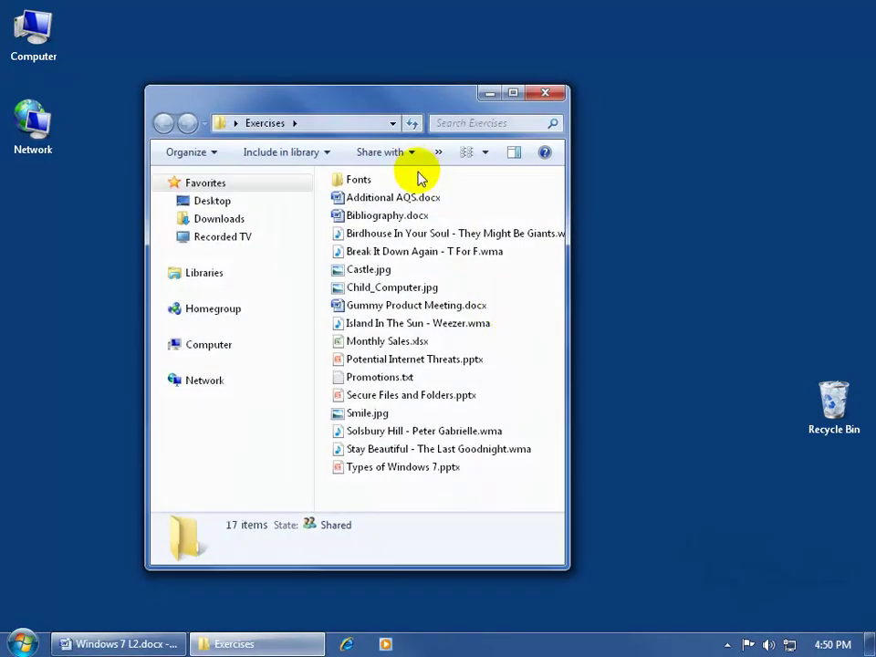
mouse_move(417, 243)
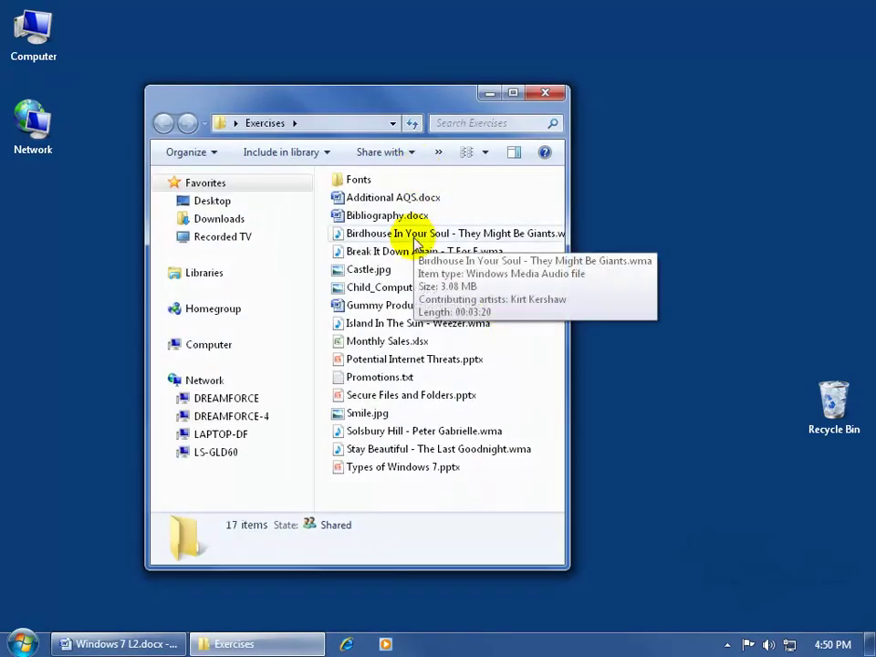
drag(307, 98, 549, 70)
double_click(34, 32)
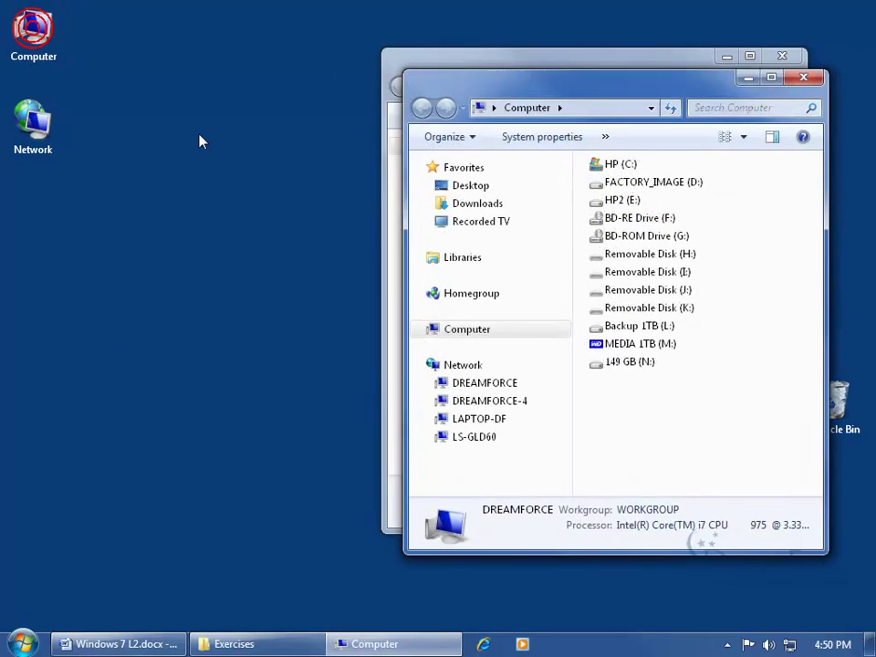
double_click(594, 166)
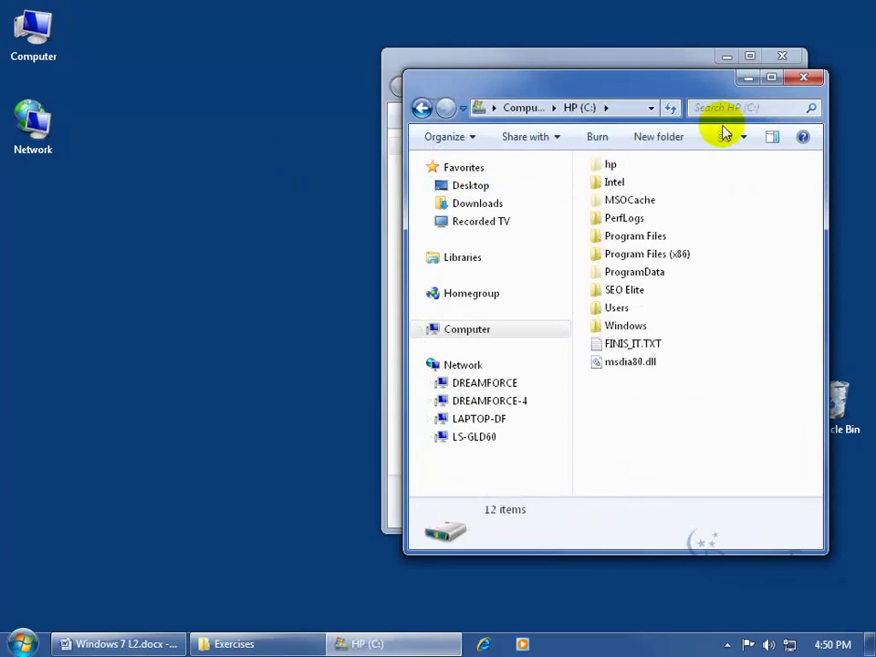
click(804, 77)
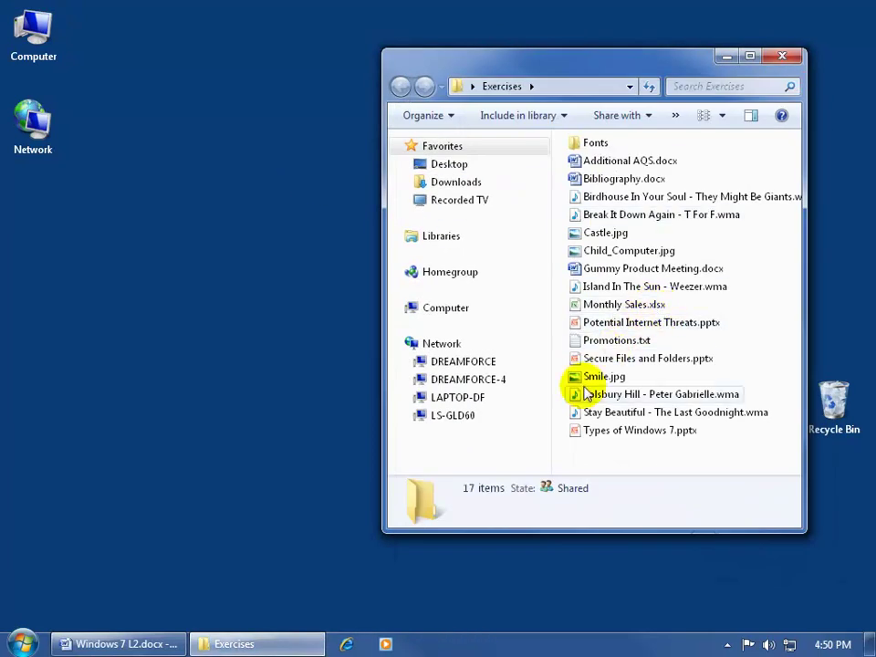
- Expand drive C: through Users and Public to Public Music, select the Birdhouse In Your Soul song in Exercises, and close the window
click(399, 308)
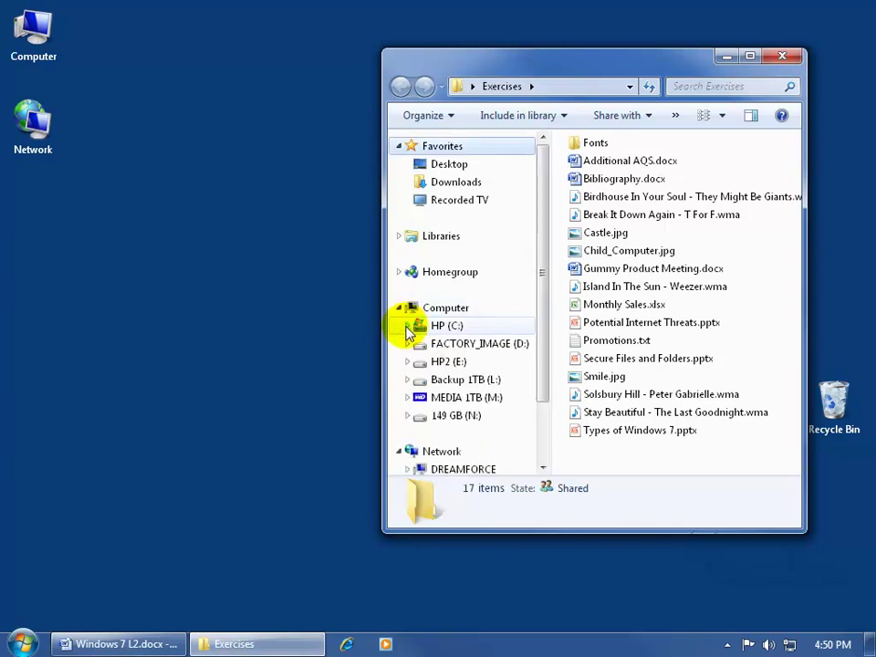
click(407, 326)
click(417, 426)
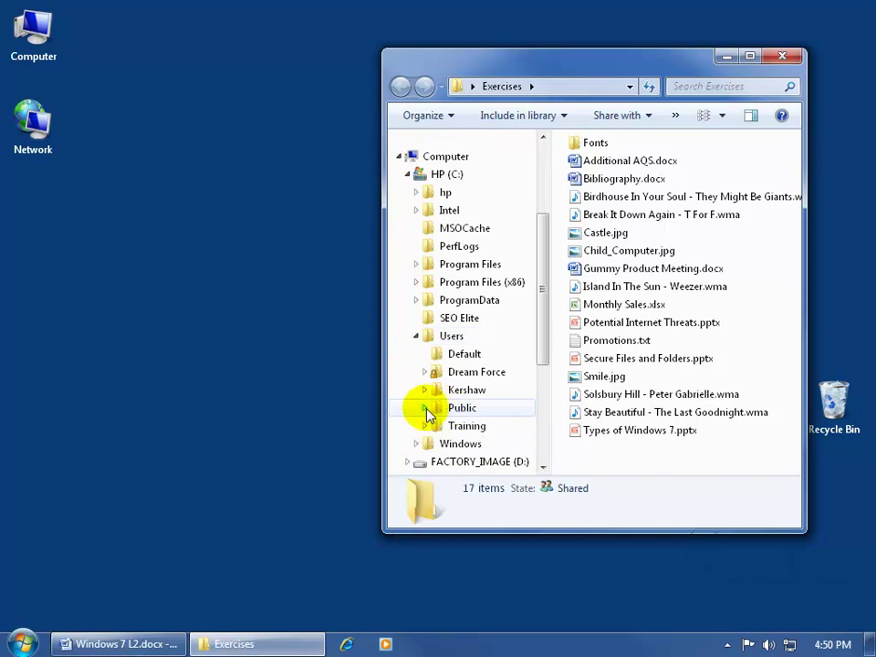
click(425, 408)
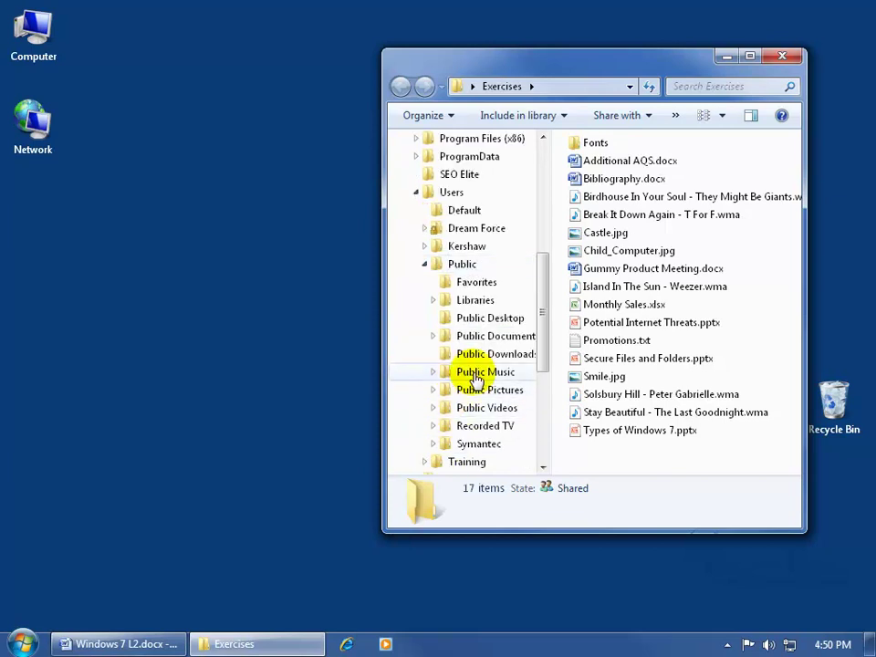
drag(627, 196, 619, 228)
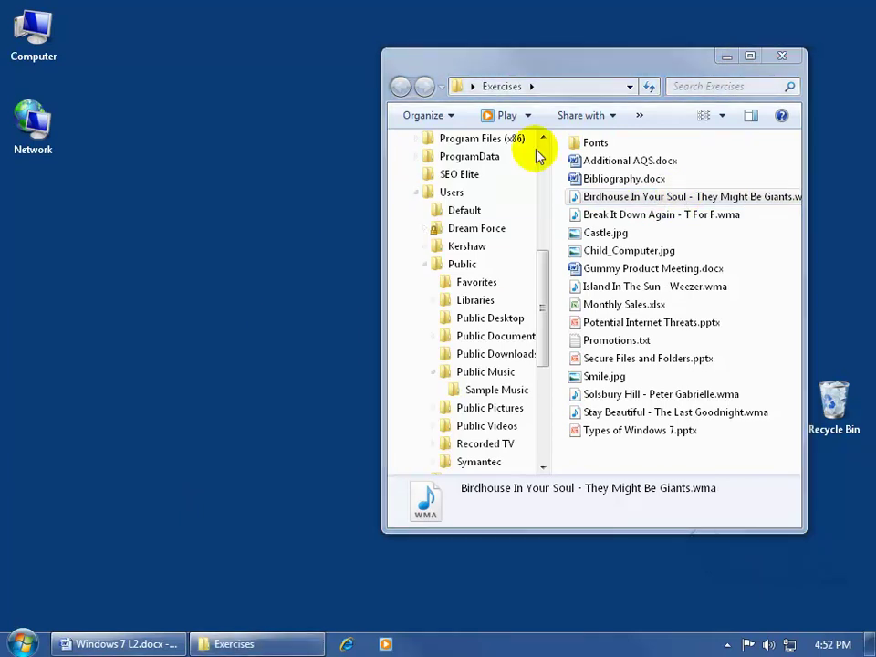
click(782, 56)
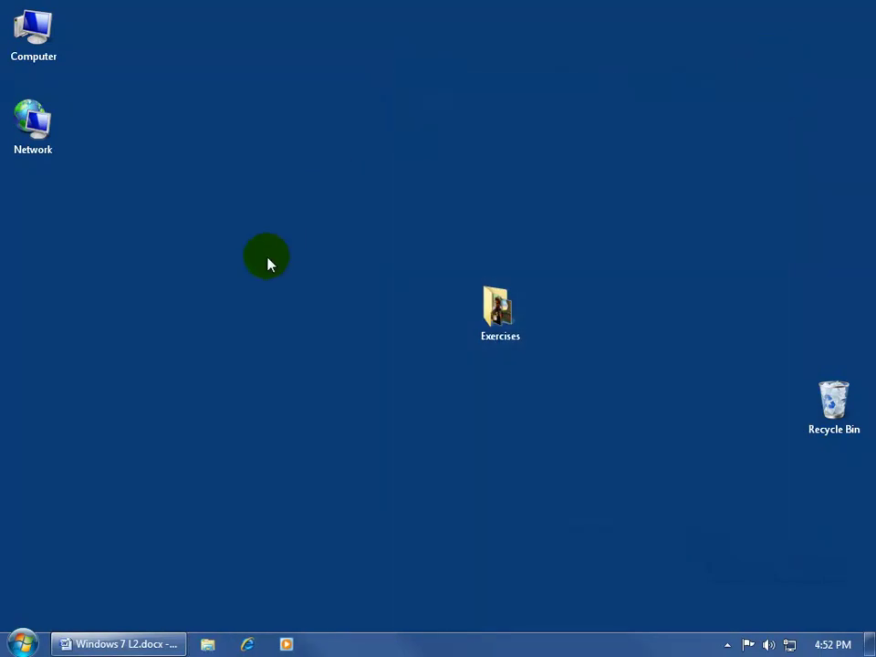
- Reopen the Exercises folder, go to Network and from there to the Network and Sharing Center, and close the window
double_click(479, 316)
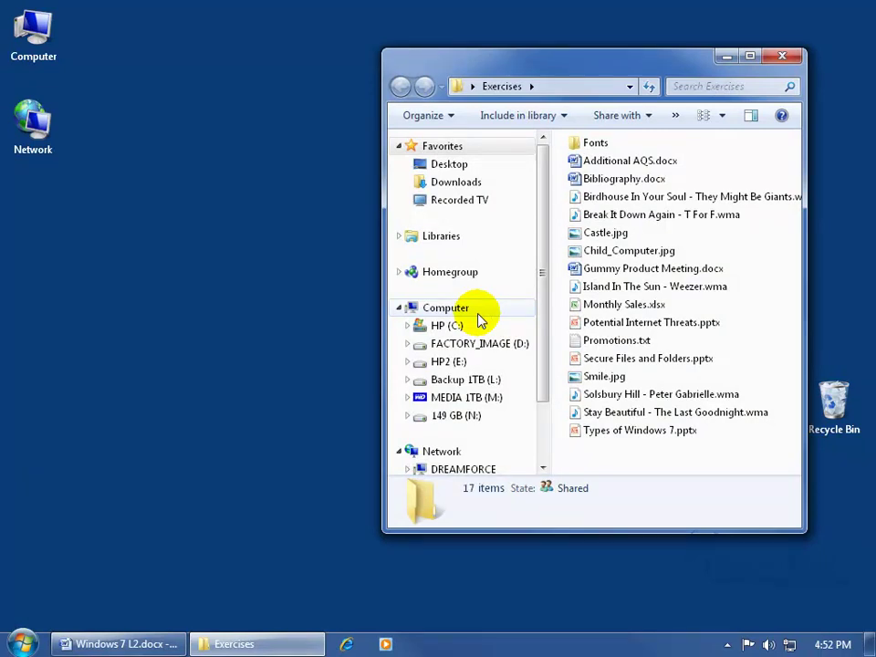
click(442, 452)
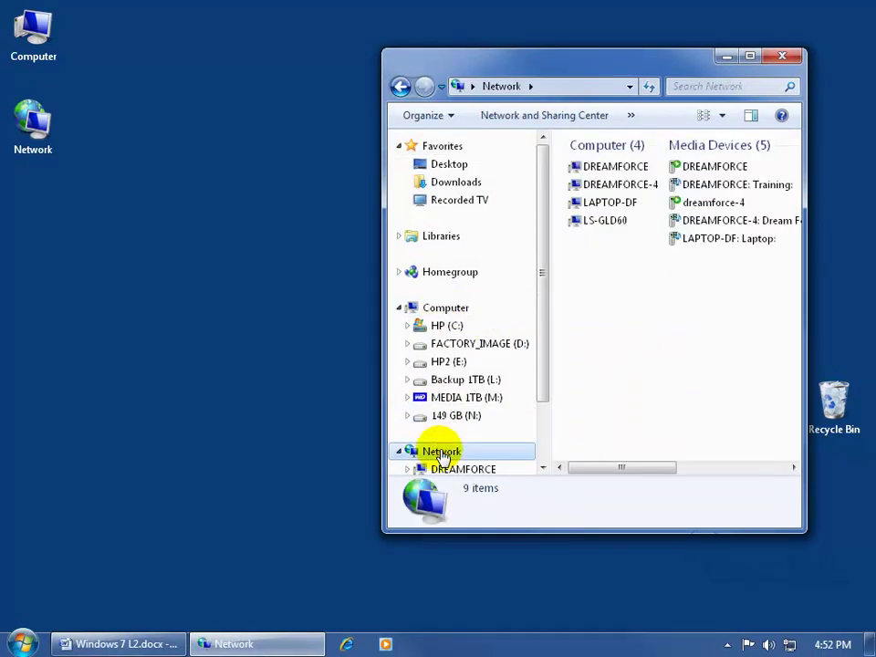
click(535, 125)
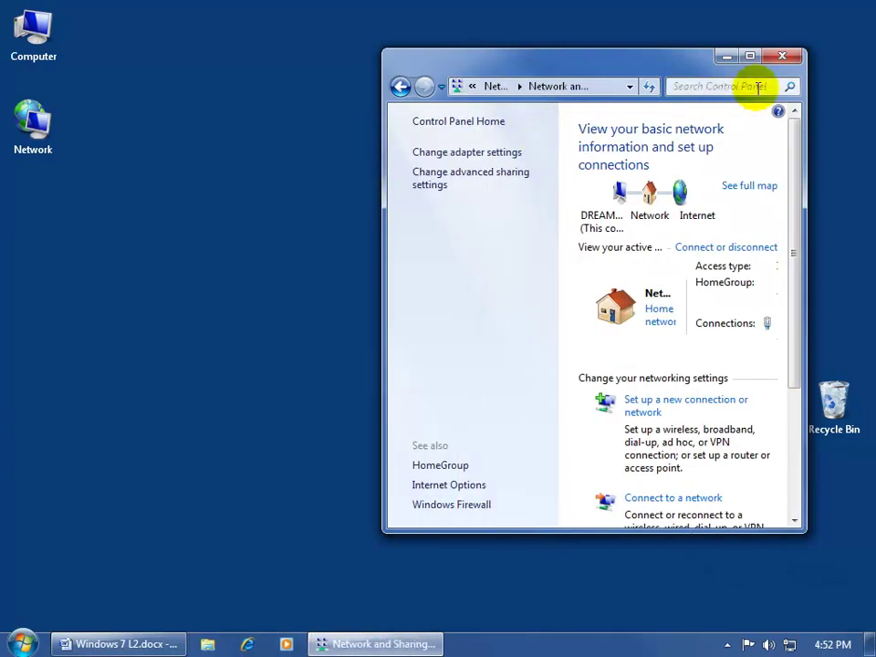
click(782, 57)
- Open the Network properties from the desktop, maximize the window, and view the password protected sharing options in the advanced sharing settings
right_click(41, 133)
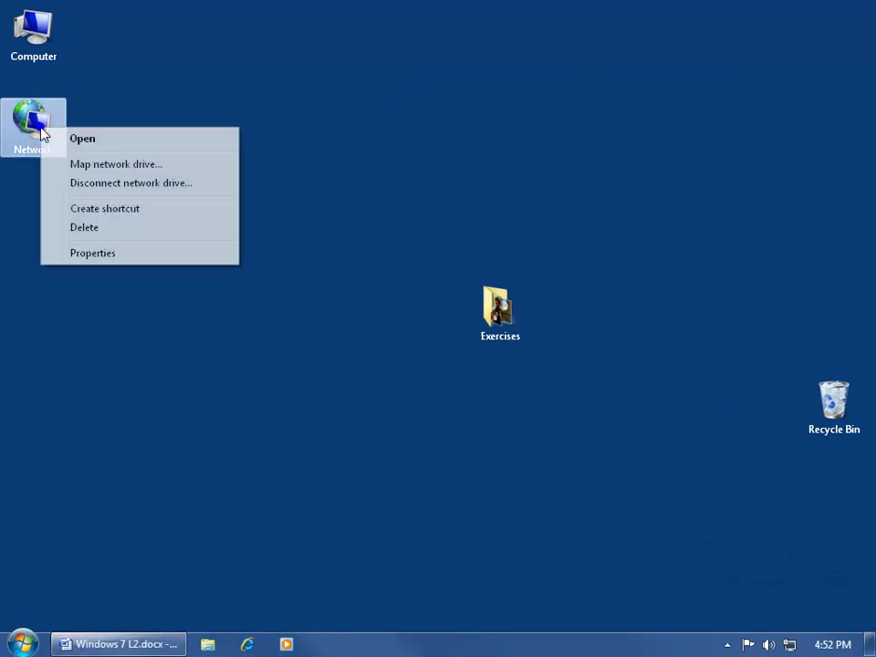
click(100, 254)
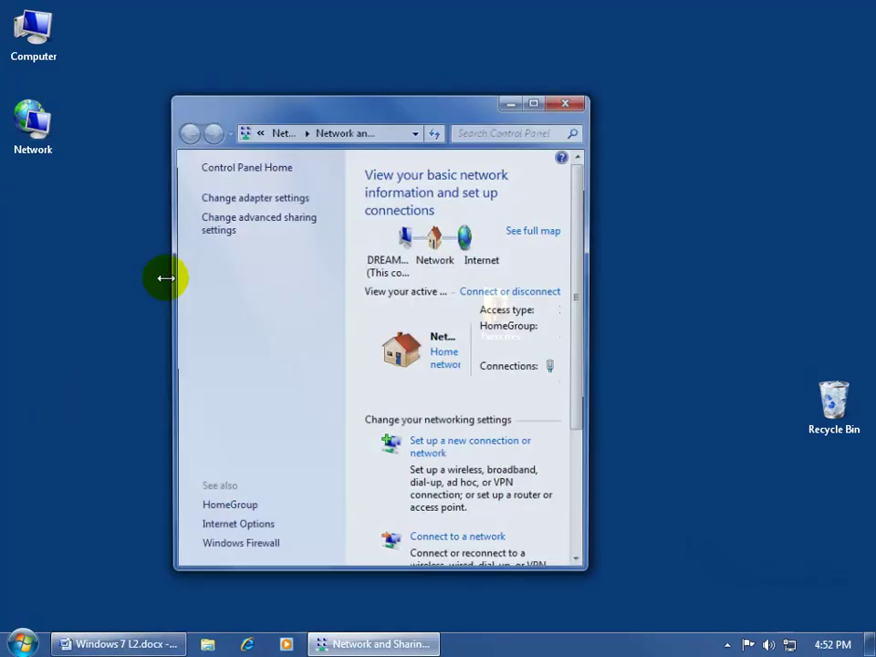
double_click(362, 102)
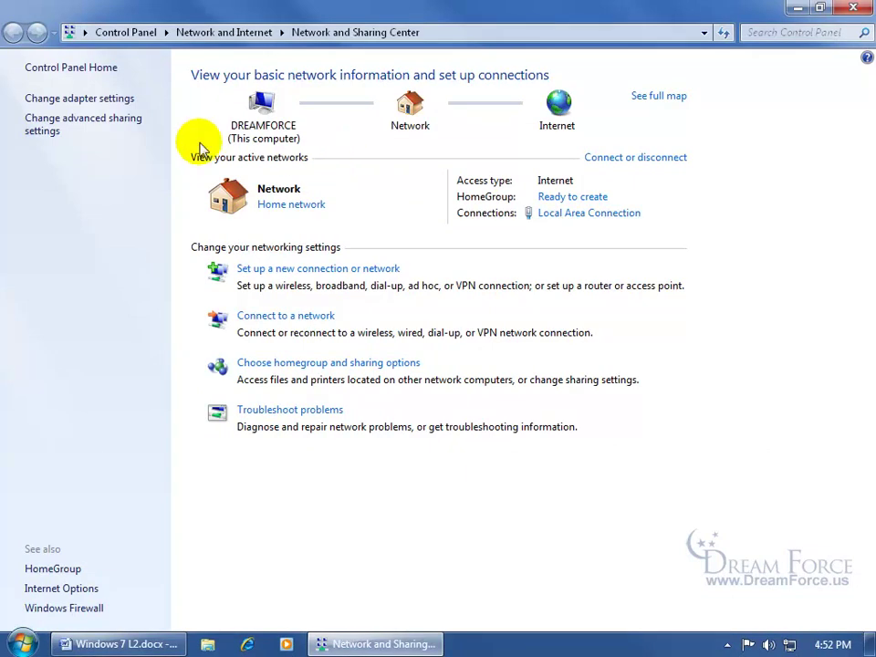
click(103, 128)
drag(870, 214, 861, 407)
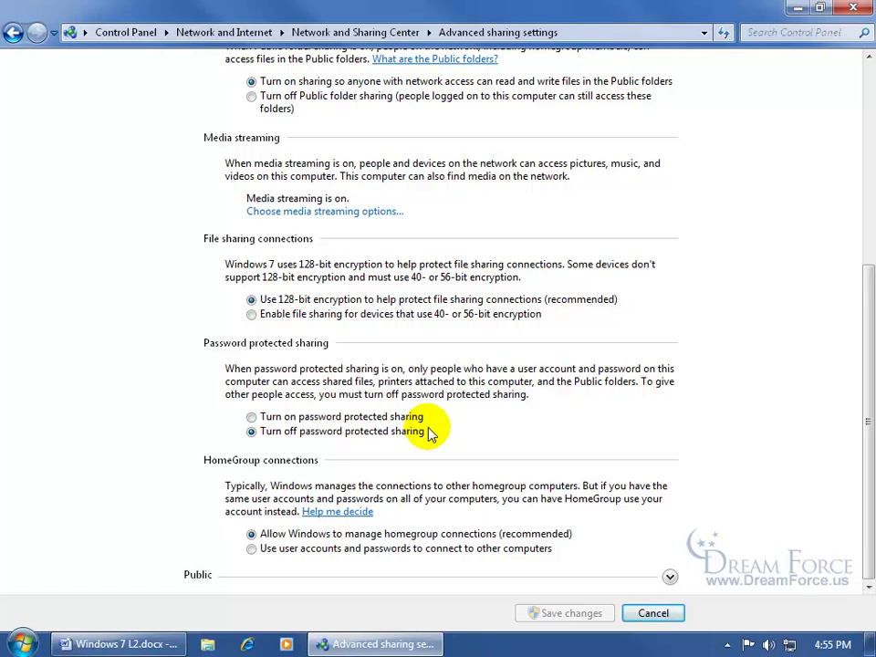
- Open a file window, browse the network to the LAPTOP-DF computer, and open its first shared folder
click(209, 645)
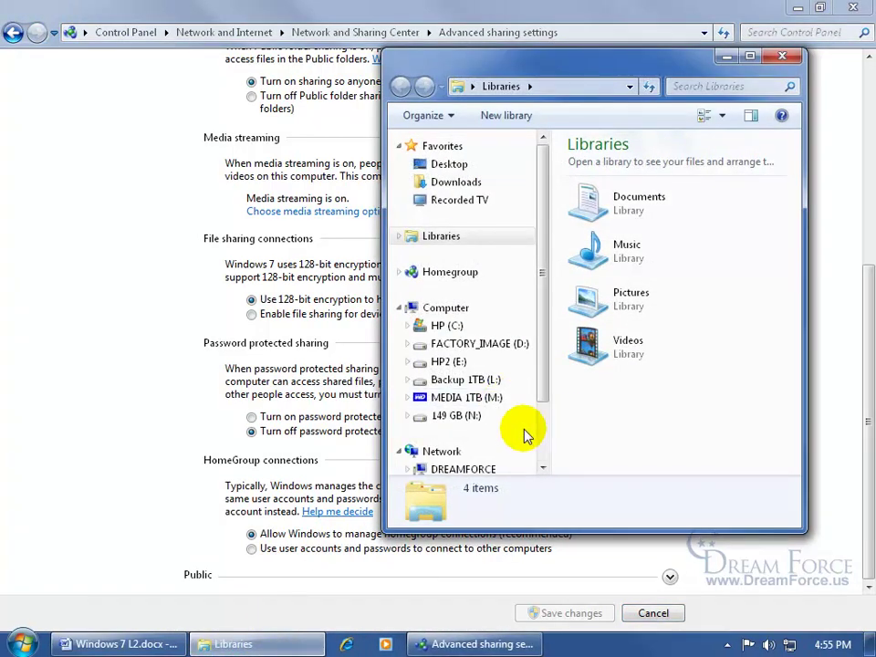
click(446, 453)
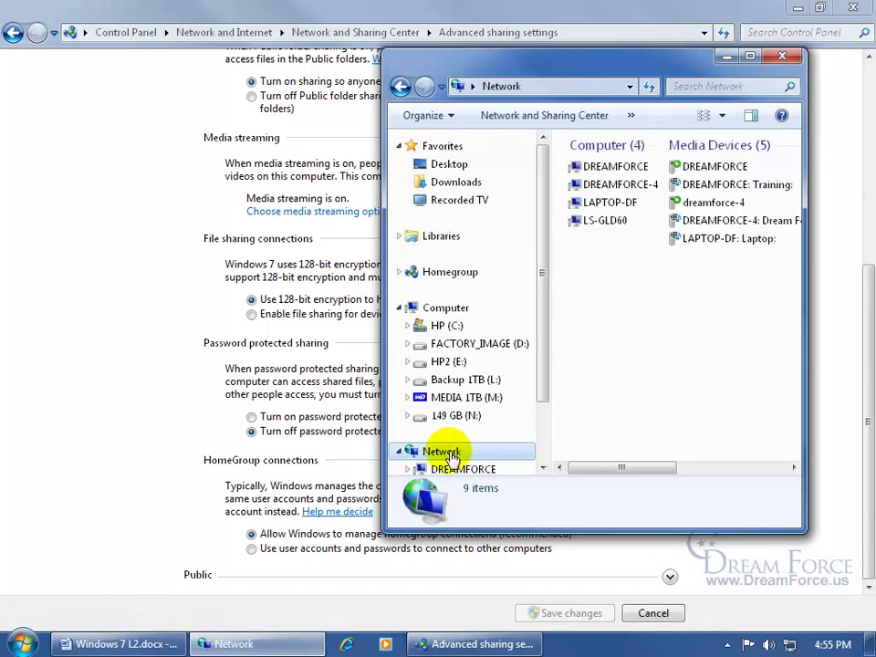
double_click(610, 204)
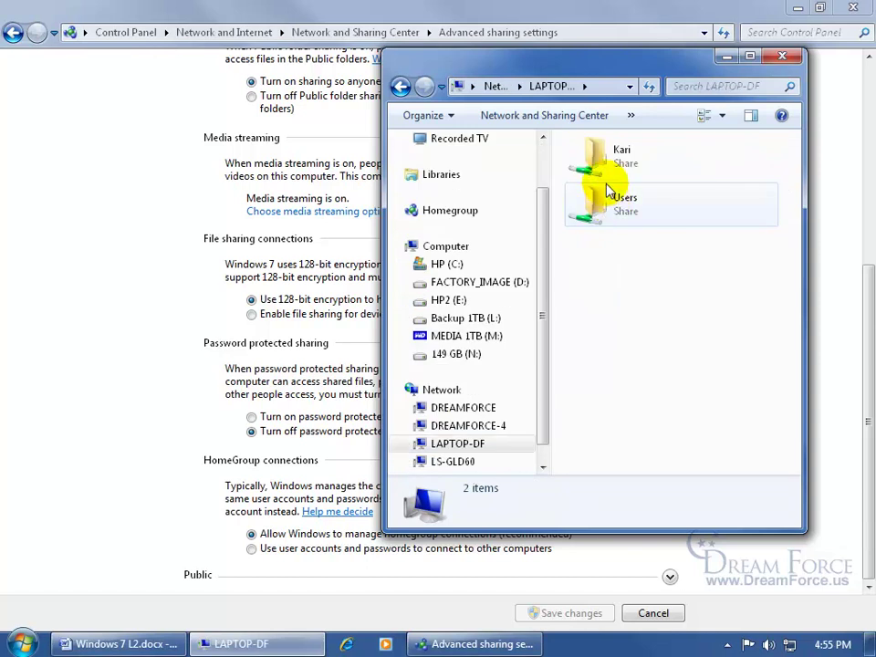
double_click(603, 160)
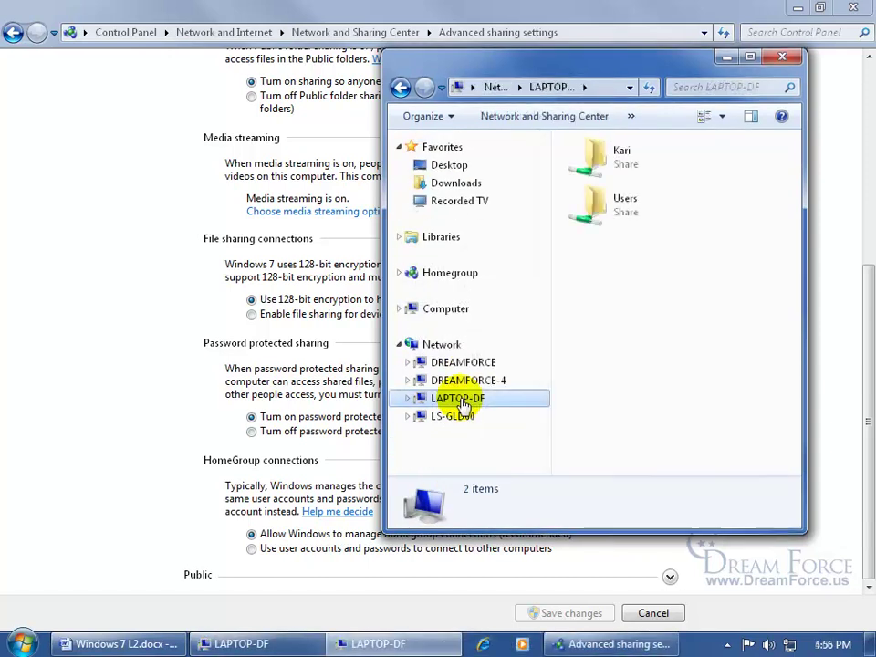
- Close the LAPTOP-DF window, open Computer, try to access LAPTOP-DF on the network again, and dismiss the error message
click(464, 405)
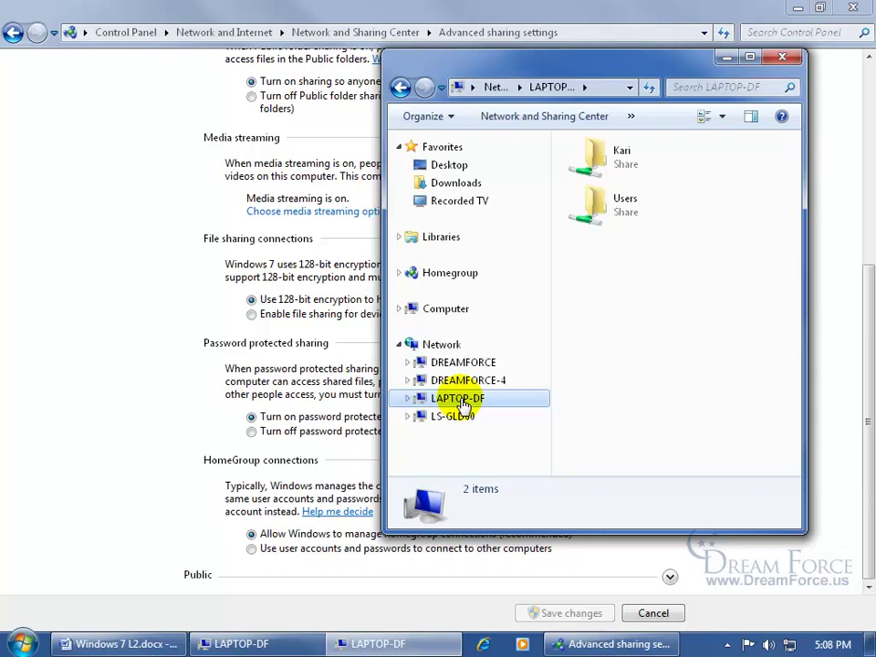
click(783, 57)
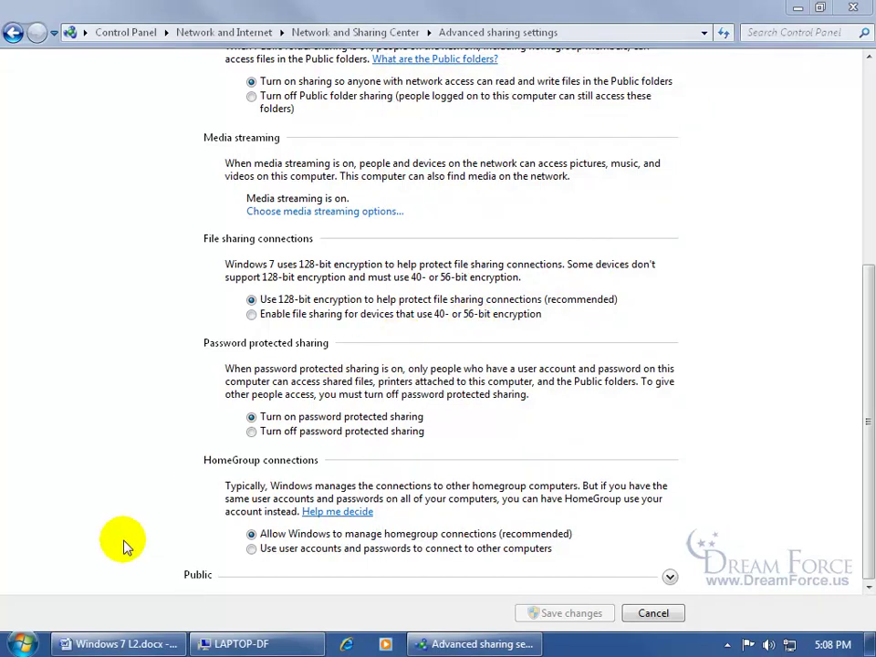
click(22, 644)
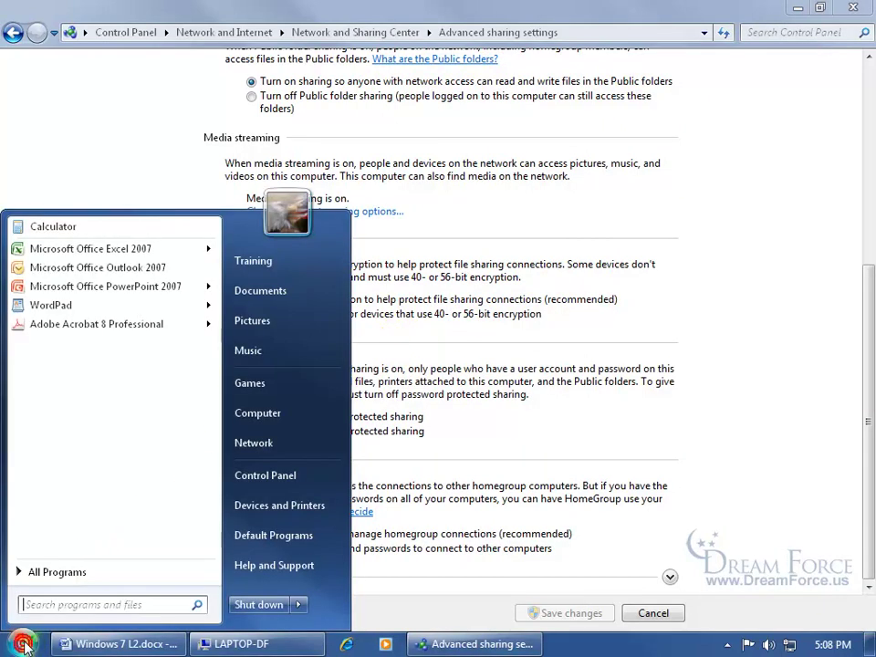
click(289, 416)
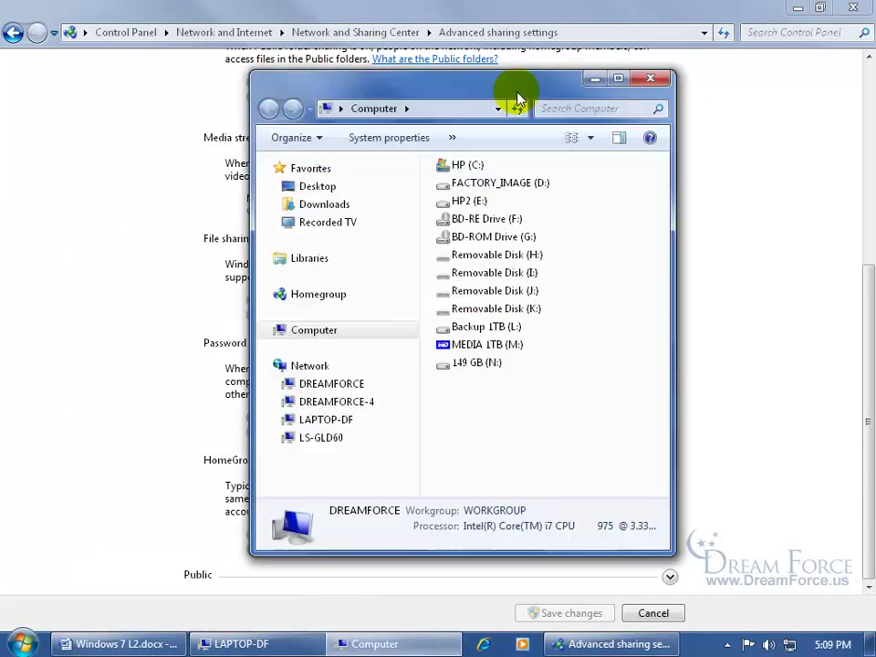
click(289, 421)
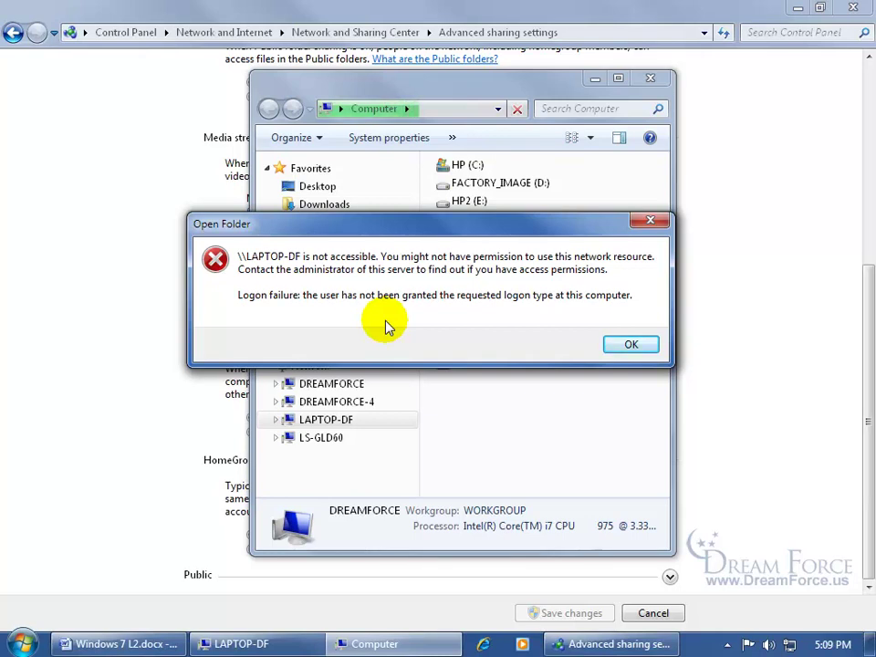
click(632, 345)
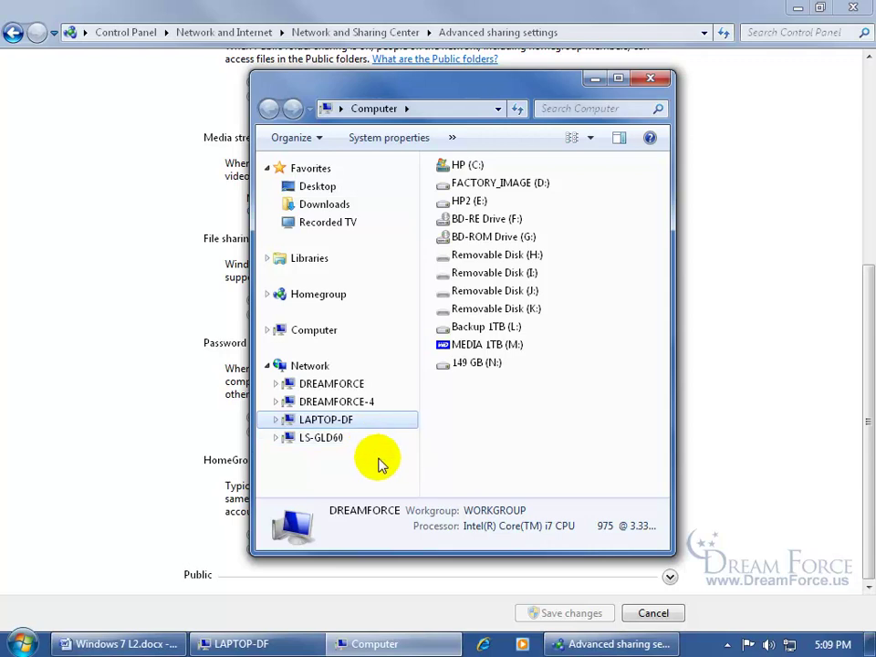
- Return to the advanced sharing settings and turn off password protected sharing for the Home or Work profile
click(153, 378)
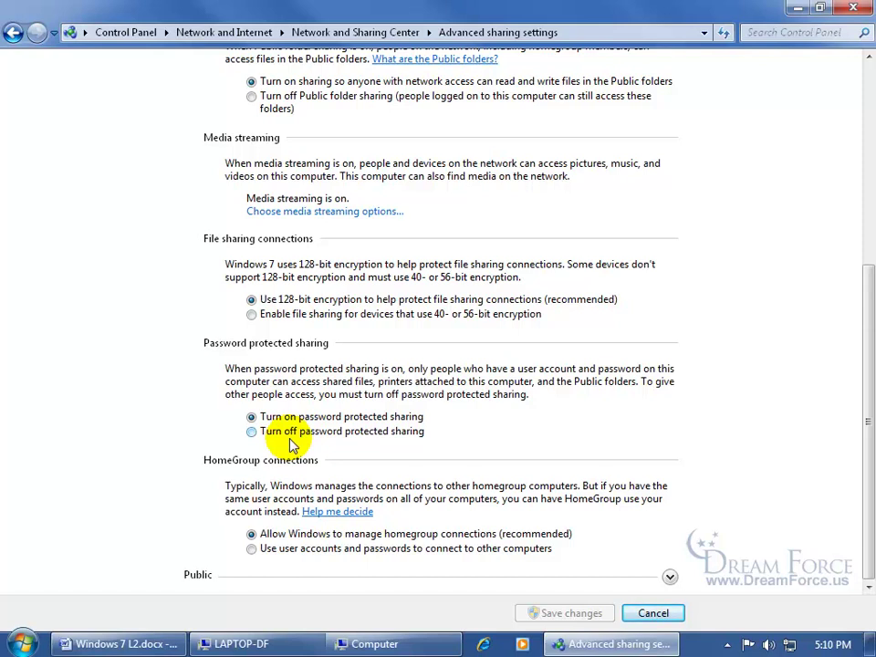
click(252, 432)
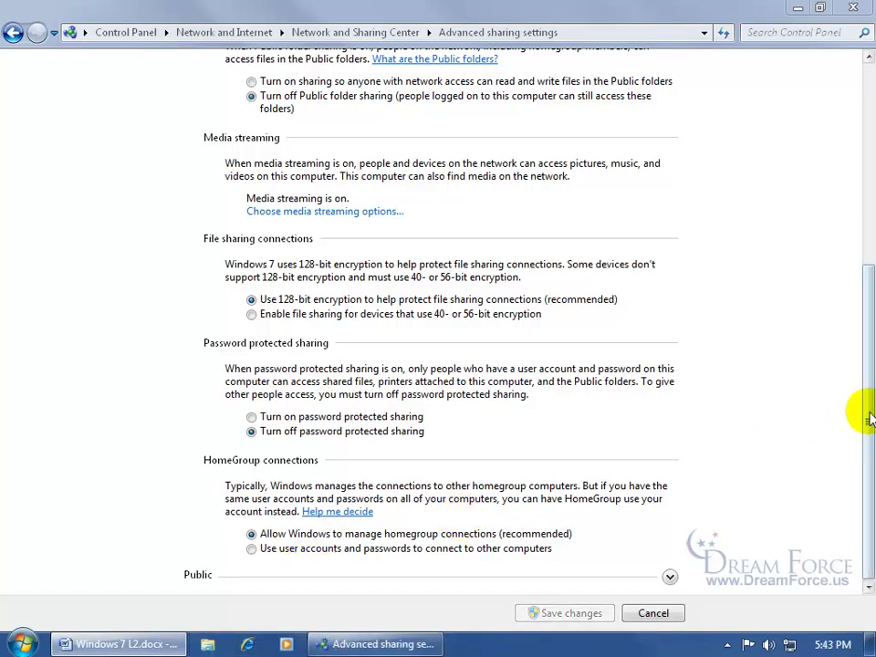
- Collapse the Home or Work profile and expand the Public profile to view its sharing options
drag(870, 418, 865, 239)
click(671, 100)
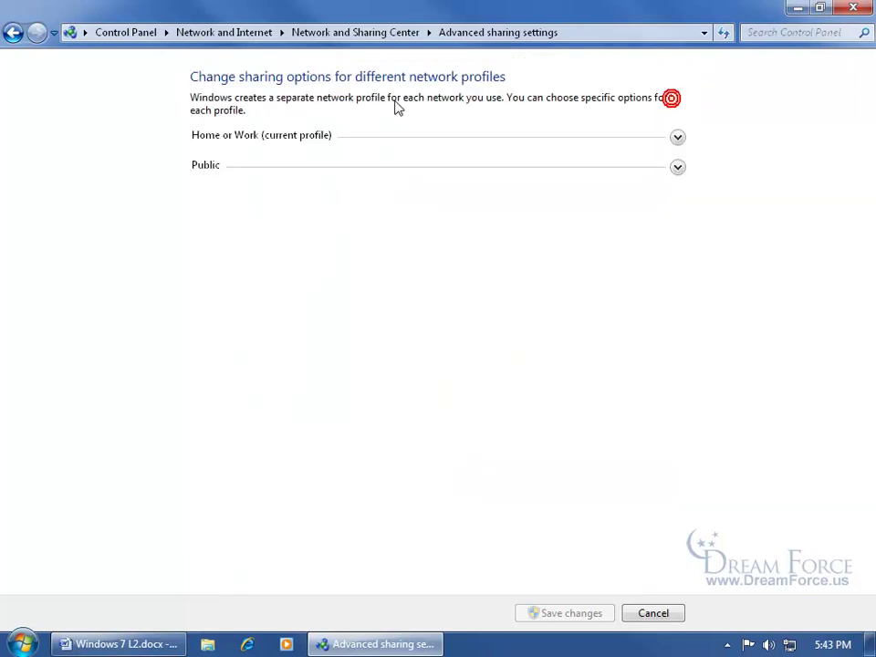
click(678, 169)
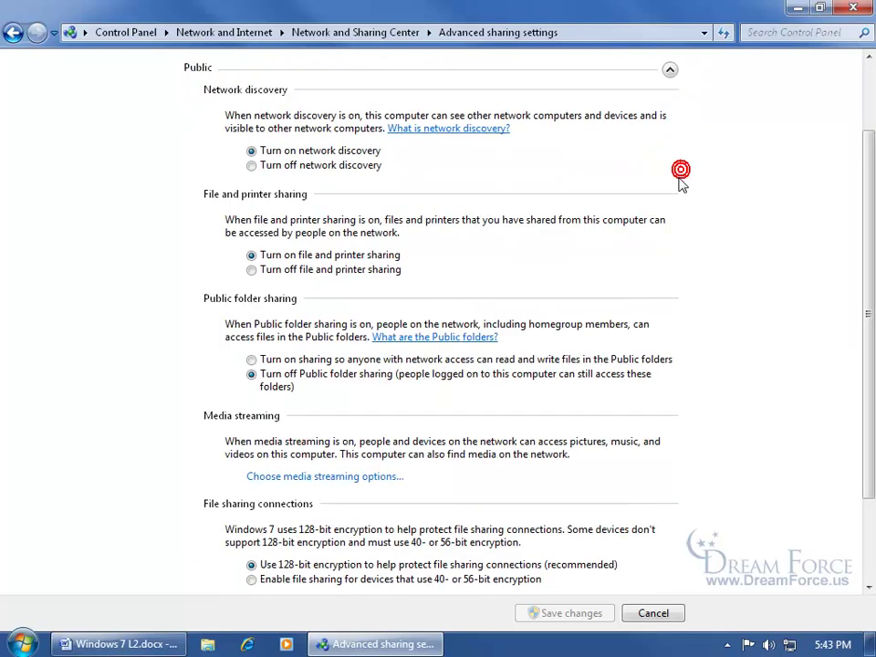
scroll(871, 208, down, 3)
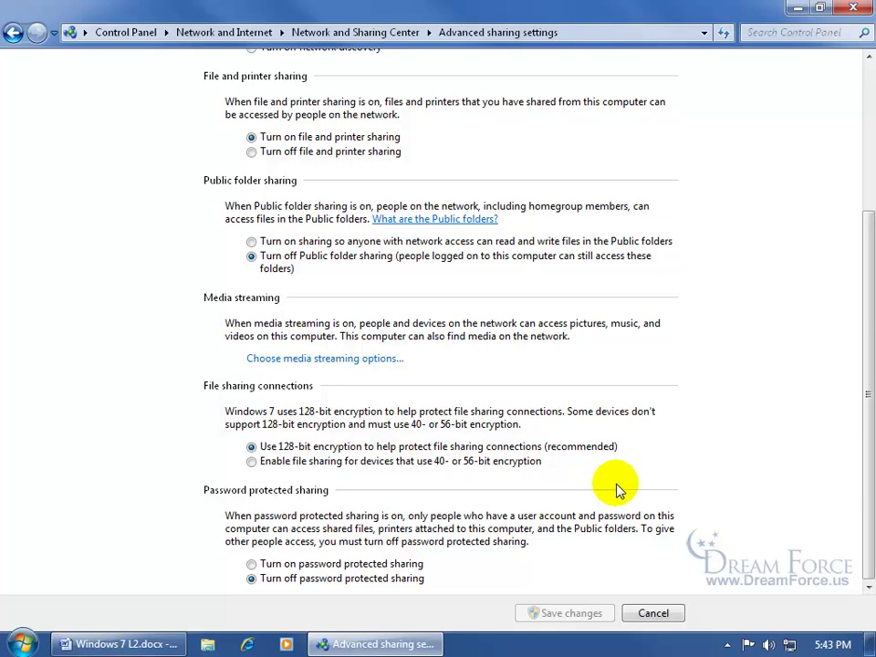
- Review the Public profile's sharing options, view its media streaming options, and return to the advanced sharing settings
drag(864, 395, 847, 248)
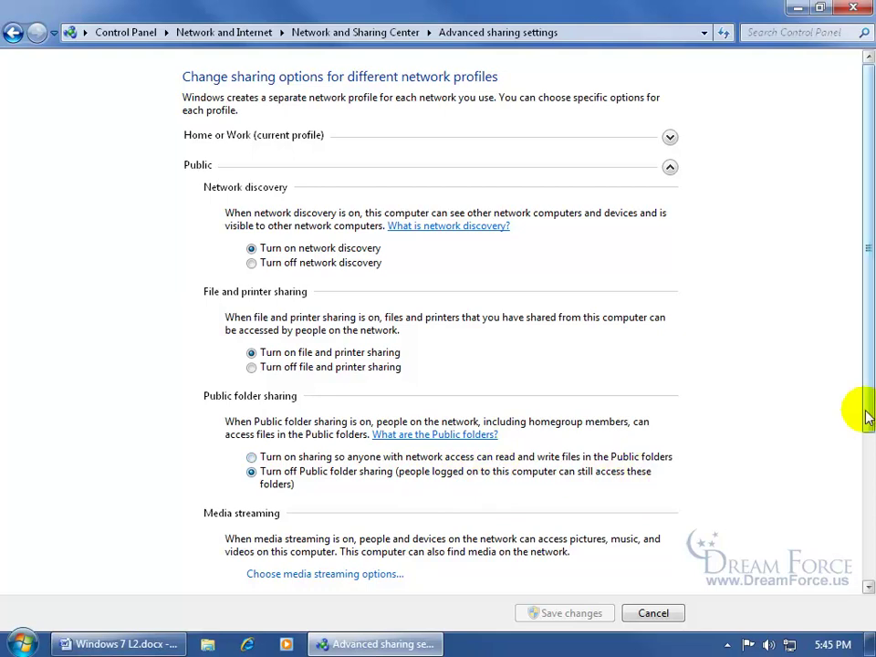
drag(868, 418, 846, 581)
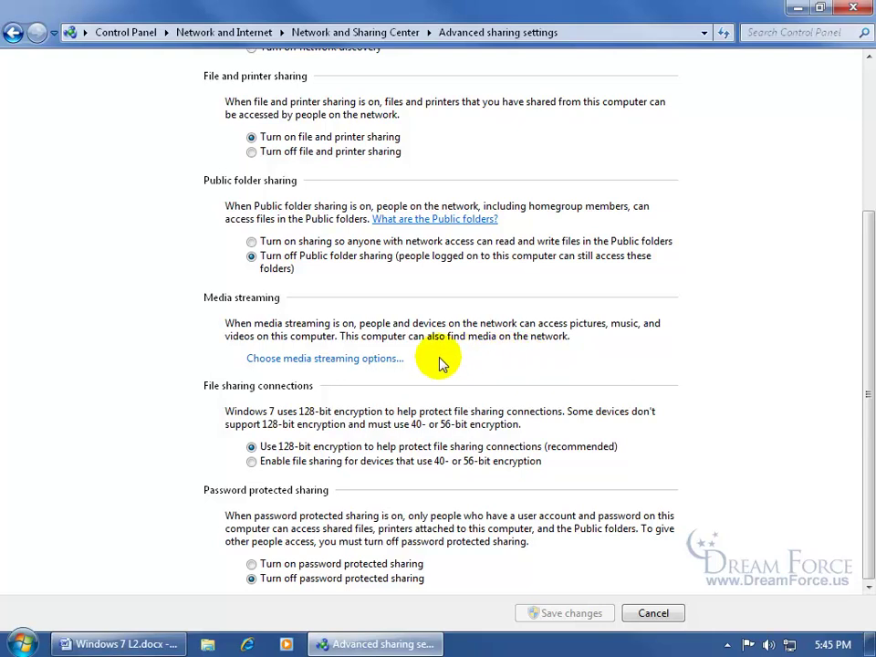
click(356, 359)
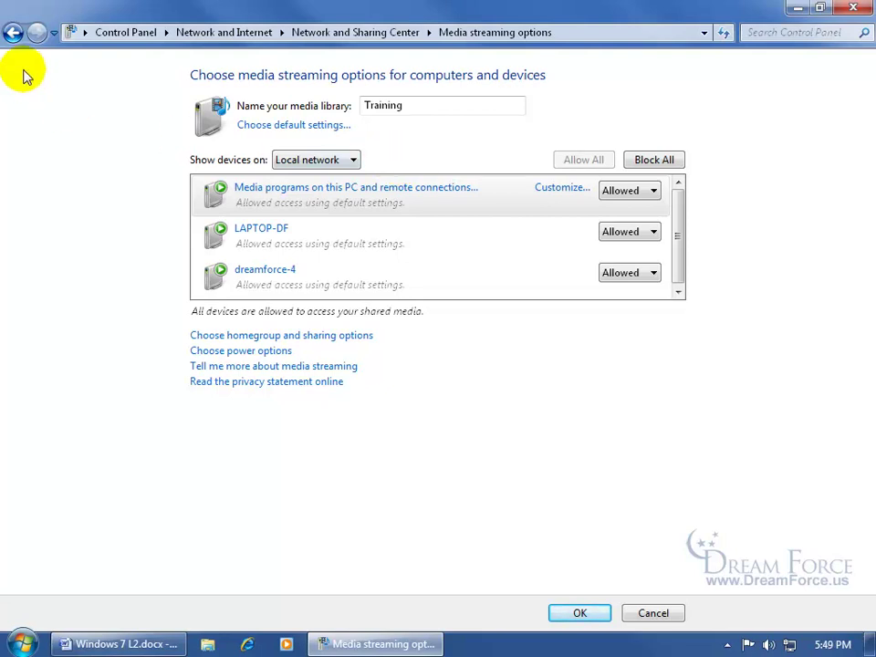
click(13, 32)
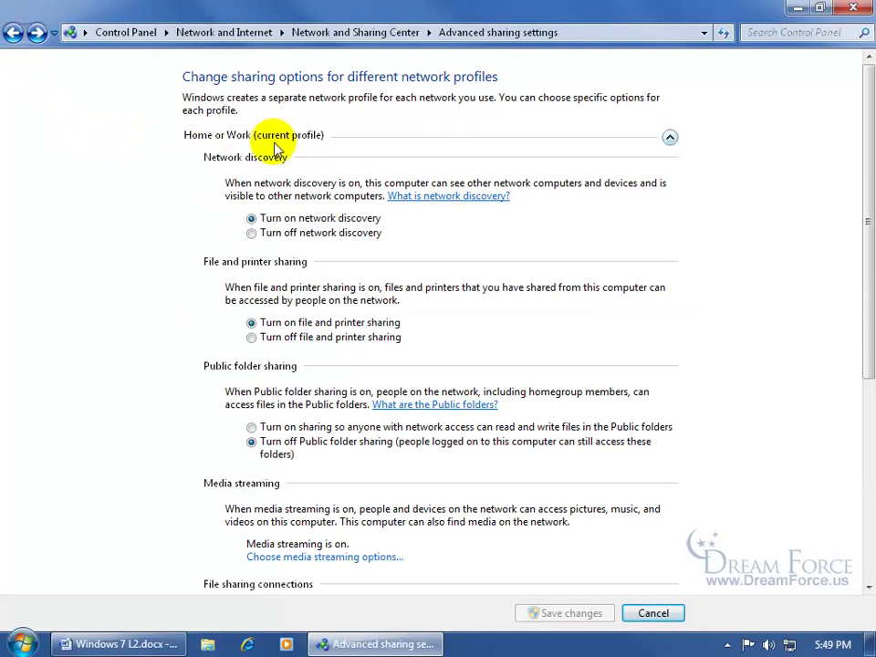
- Collapse the Home or Work profile, turn on password protected sharing in the Public profile, and save the changes
click(670, 137)
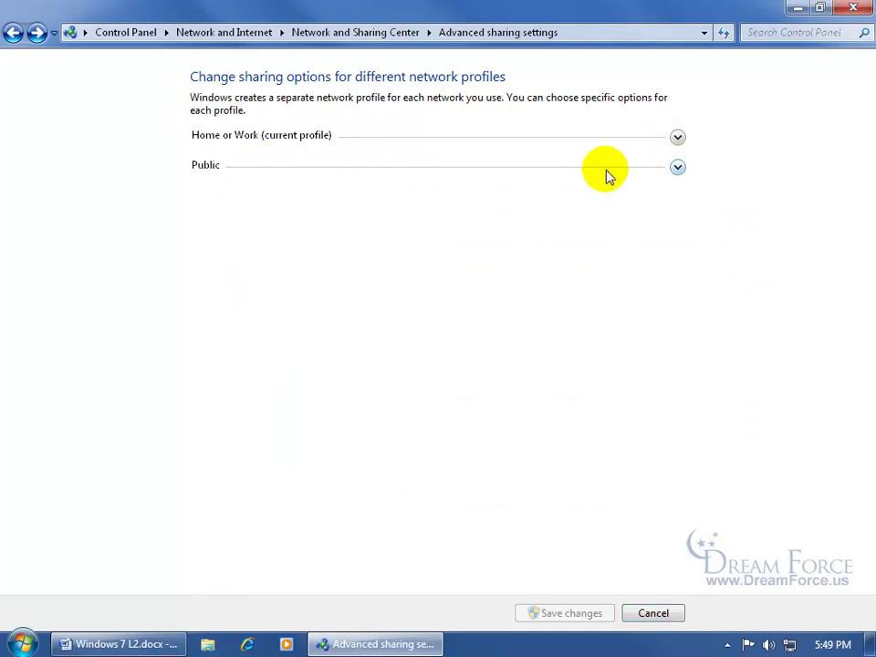
click(676, 168)
drag(869, 192, 863, 278)
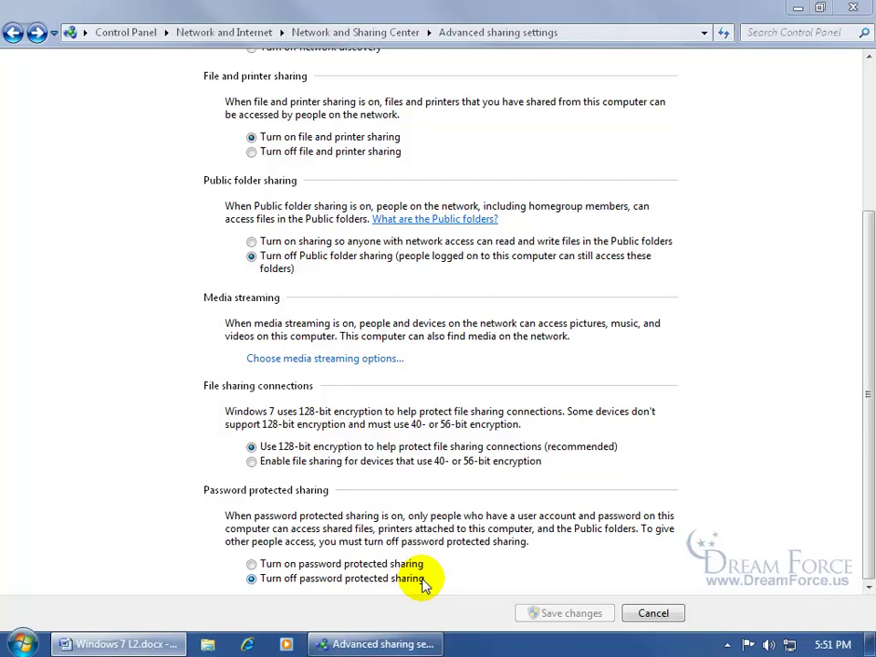
click(311, 566)
scroll(302, 566, up, 1)
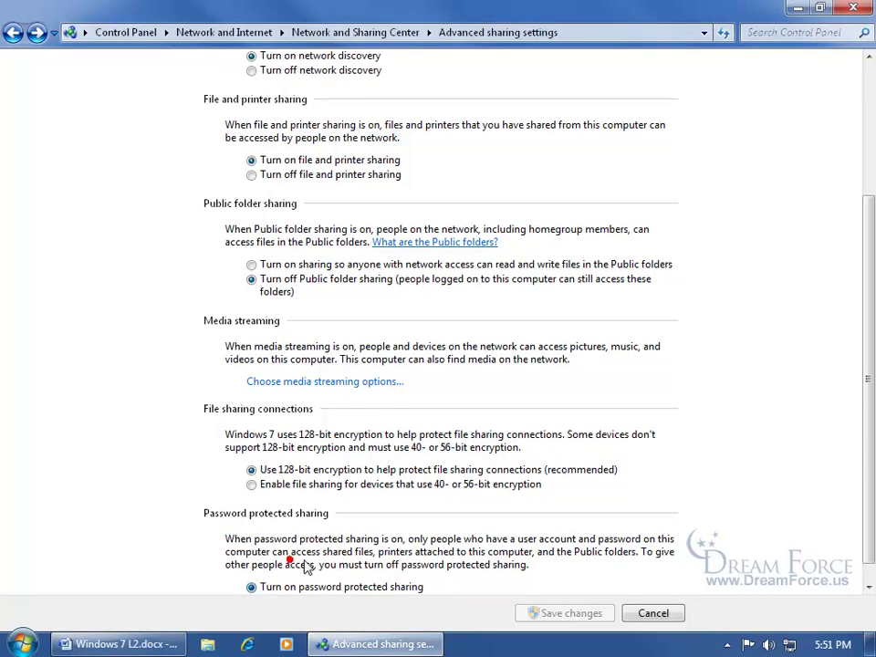
scroll(402, 574, down, 1)
click(285, 568)
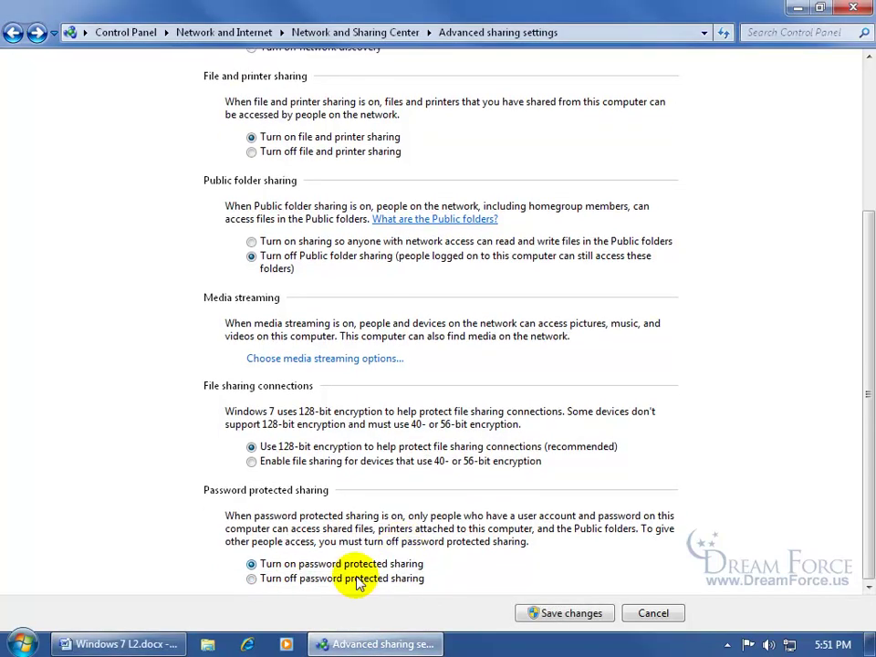
click(555, 617)
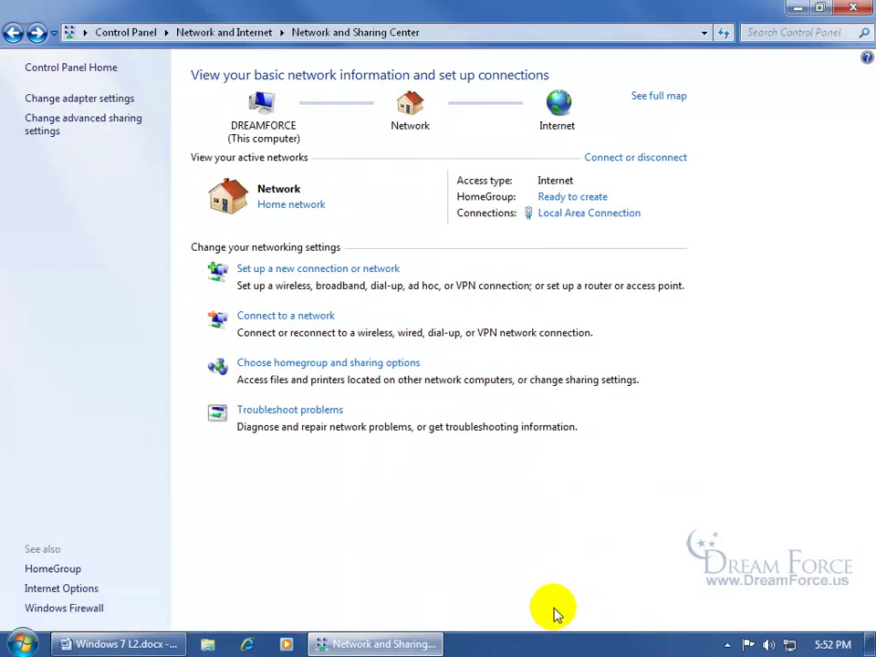